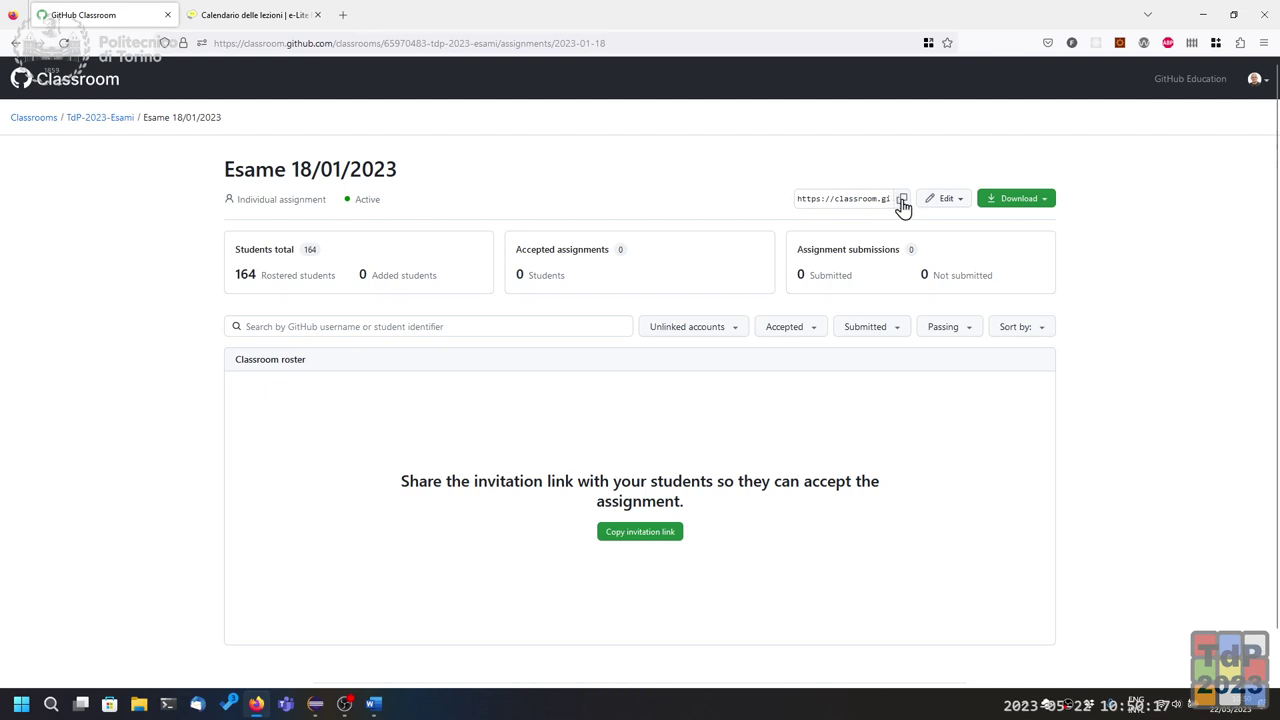
- Copy the Esame 18/01/2023 assignment's invitation link and send it to the TdP-2023 group in Telegram
left_click(902, 200)
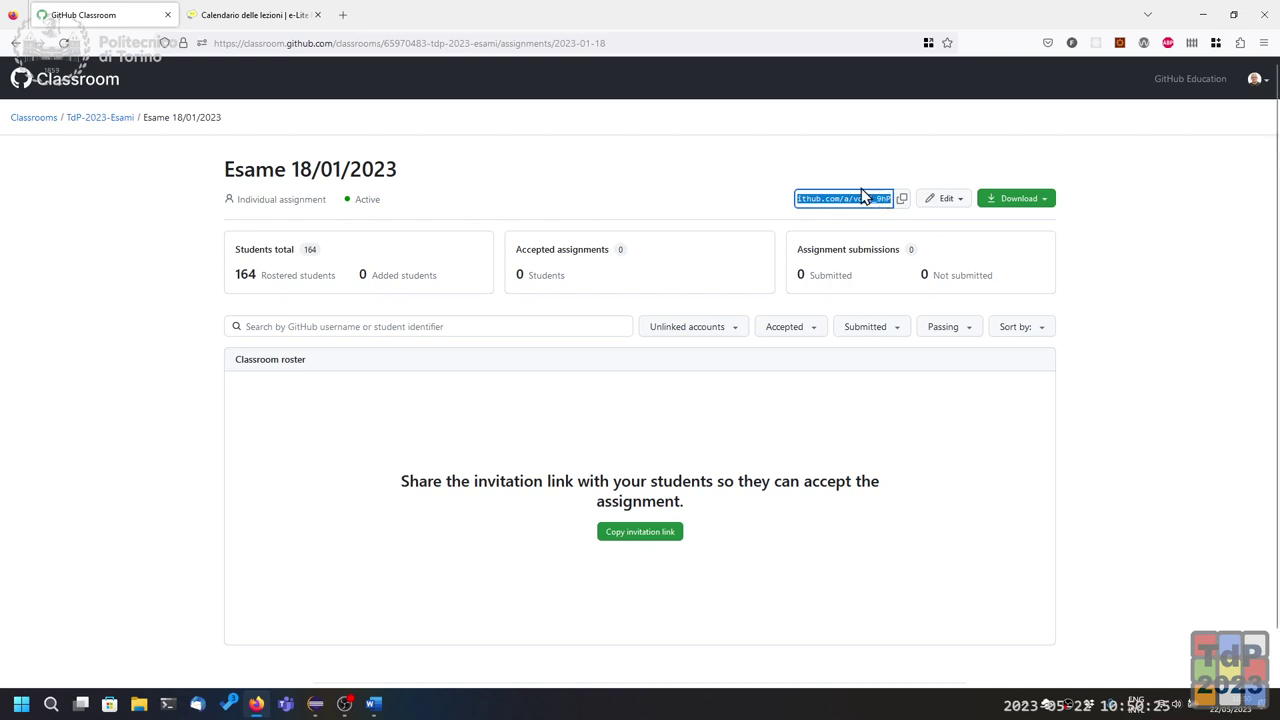
left_click(20, 704)
type("tele")
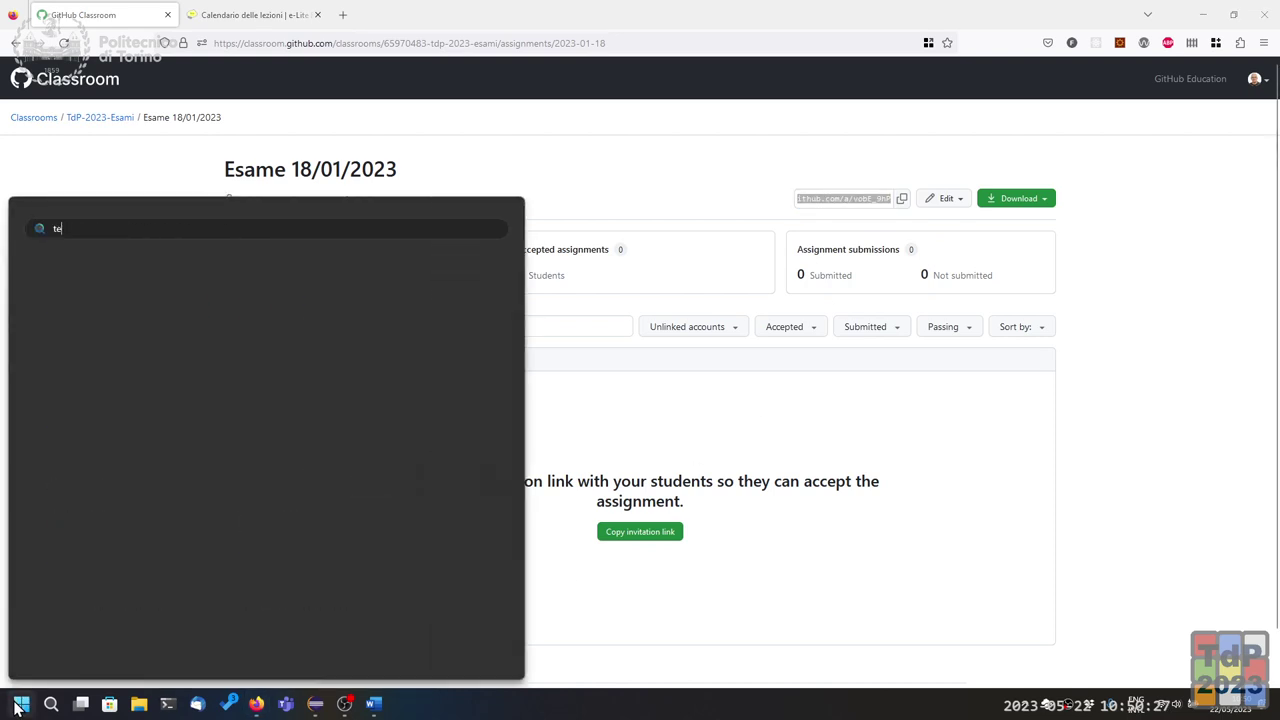
key("Return")
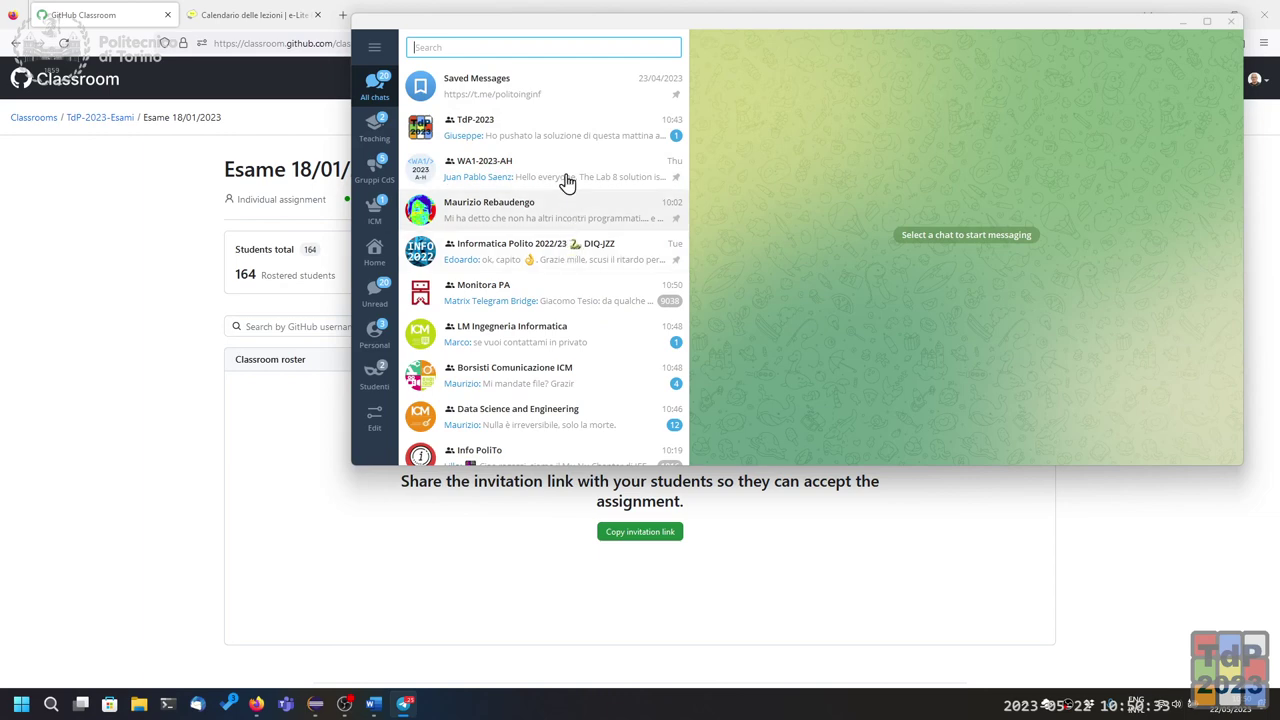
left_click(569, 129)
key("ctrl+v")
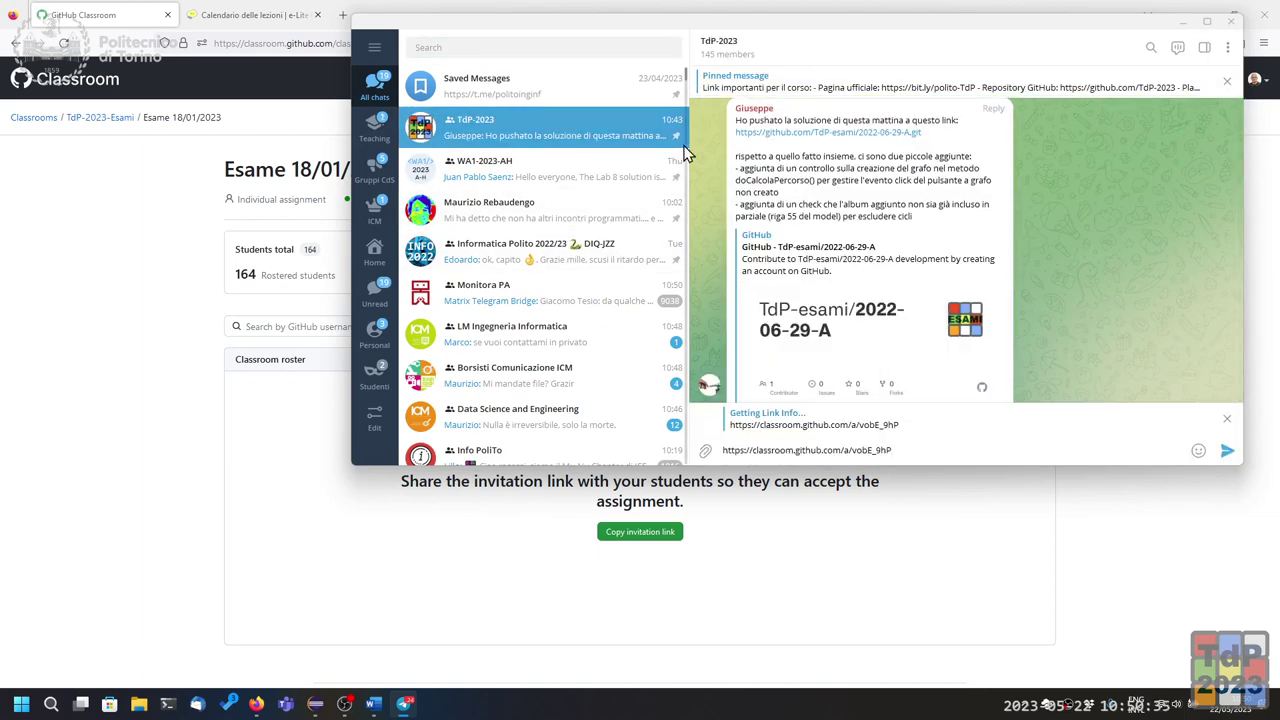
key("Return")
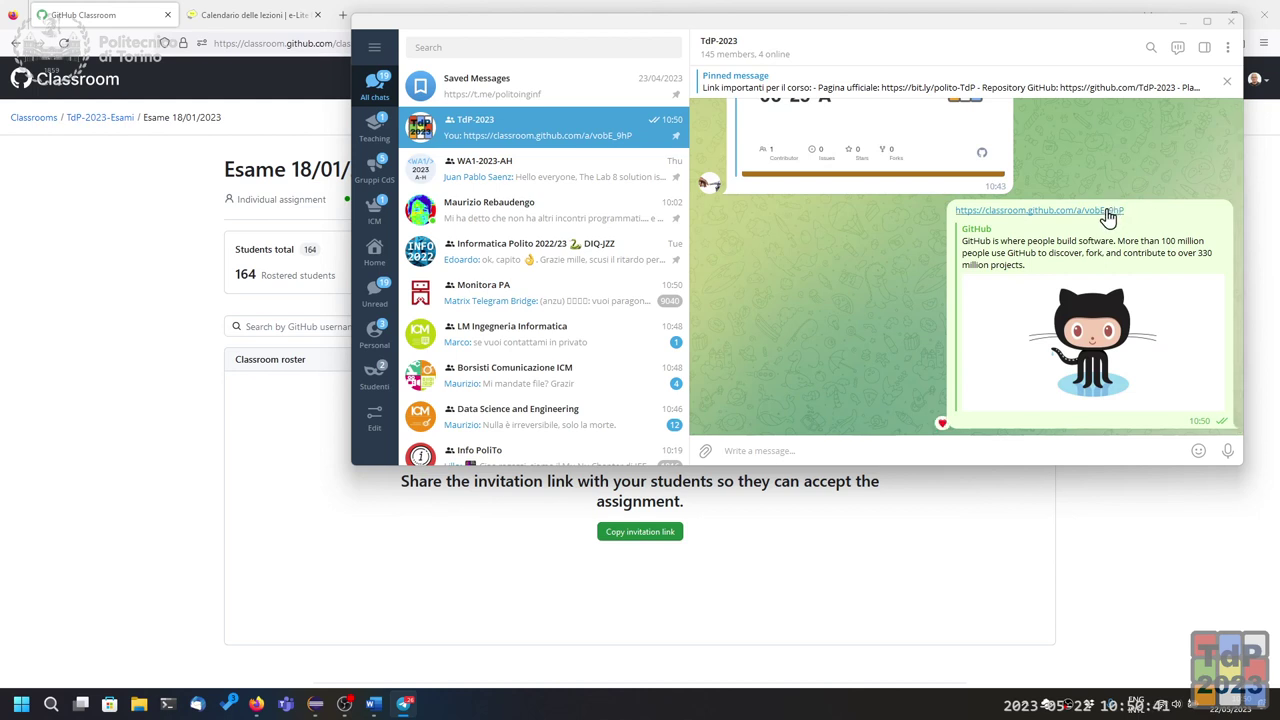
- Open the posted invitation link and link the GitHub account to the instructor's own test entry in the classroom roster
left_click(1108, 214)
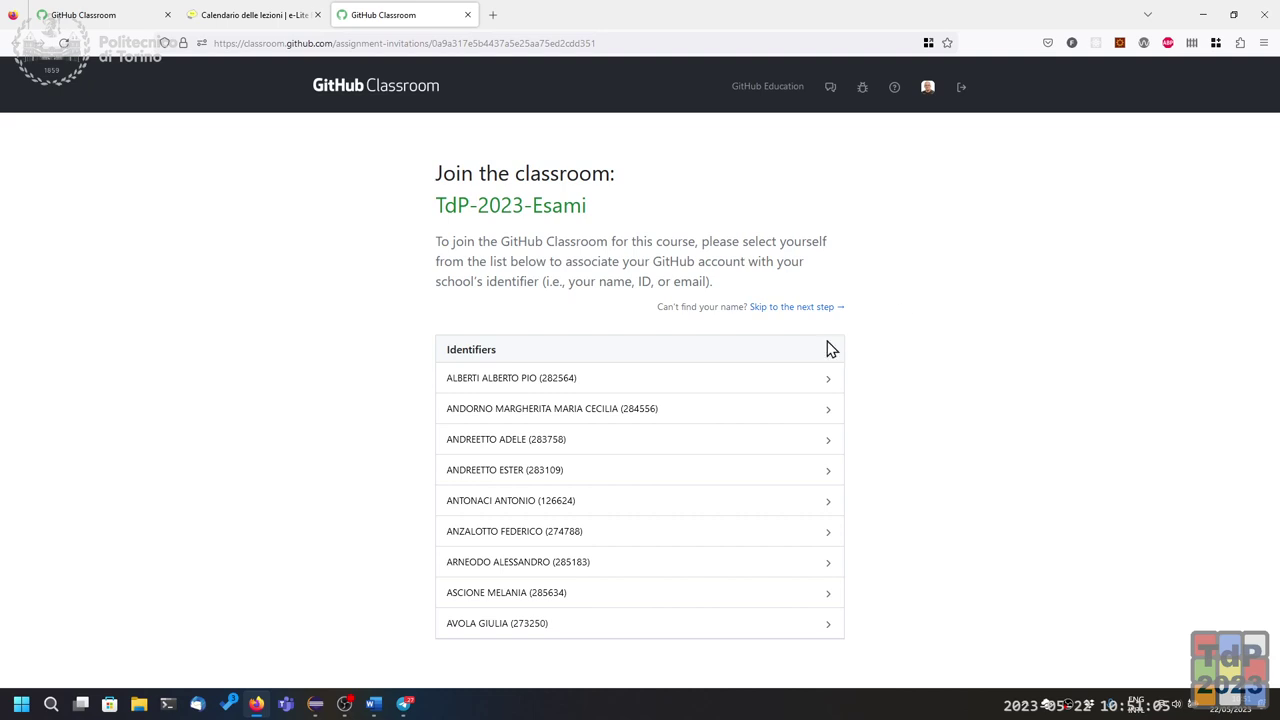
scroll(736, 421, "down", 15)
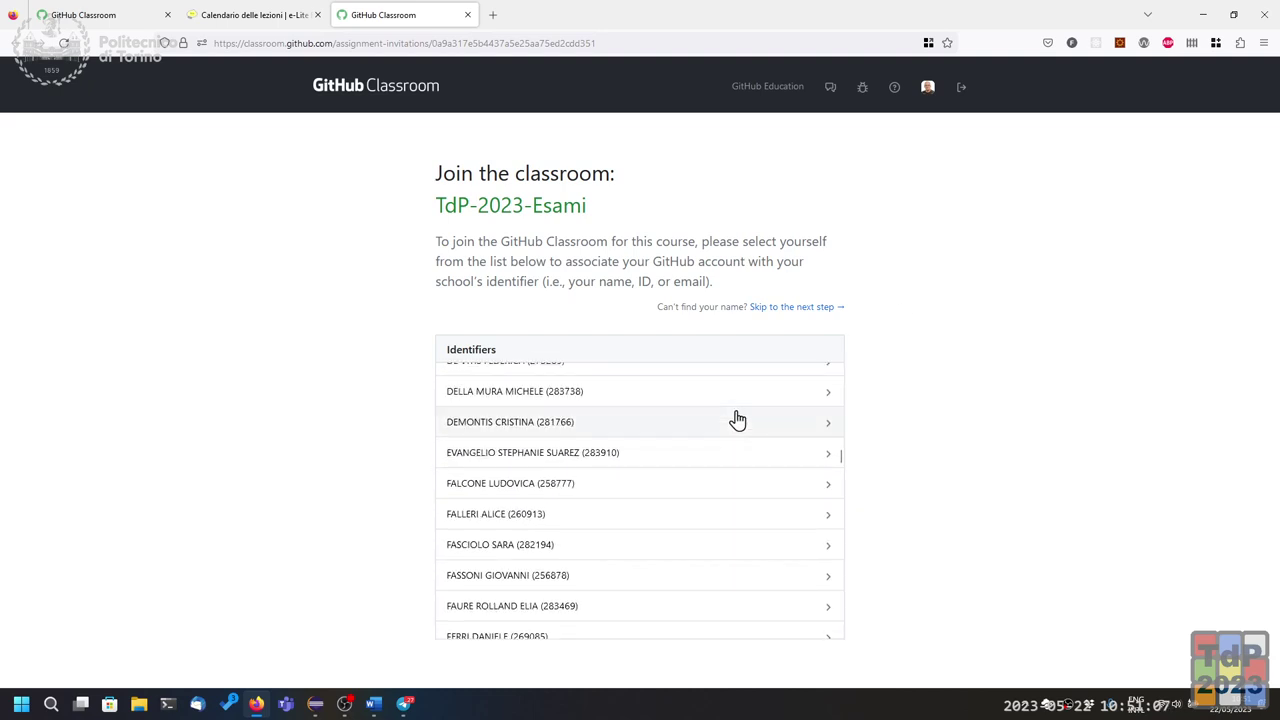
scroll(737, 440, "down", 15)
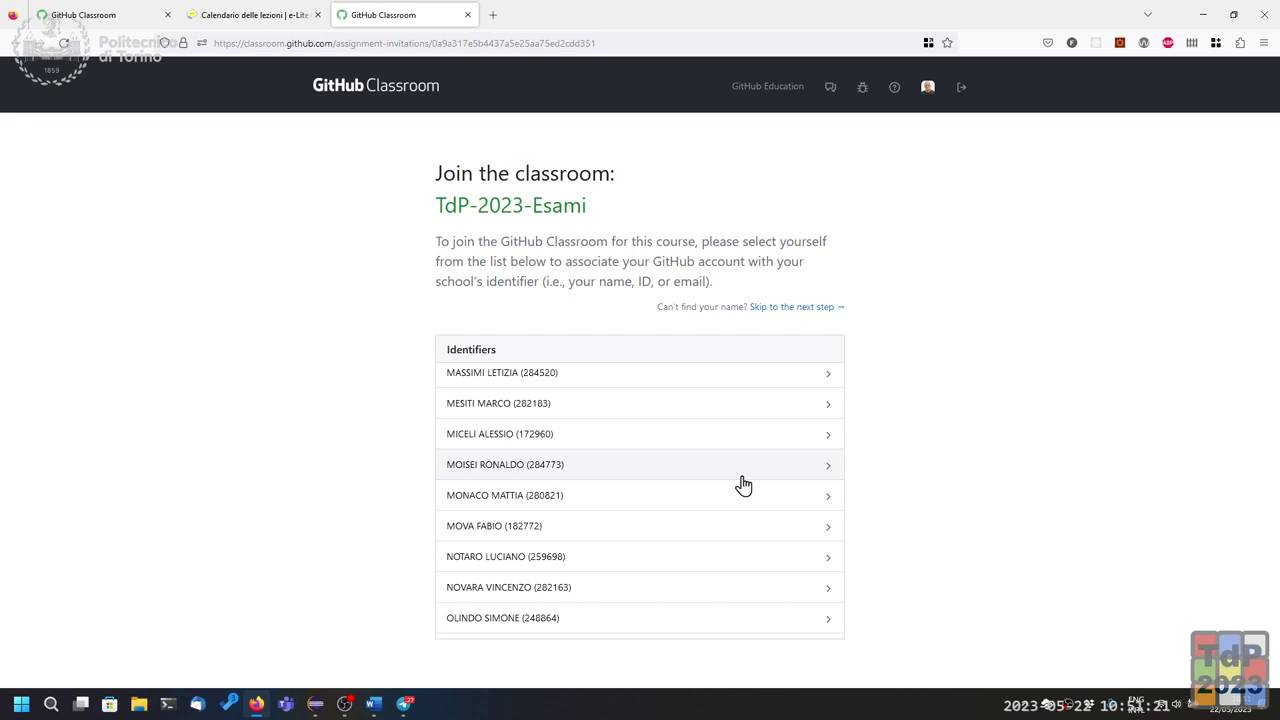
scroll(731, 428, "up", 15)
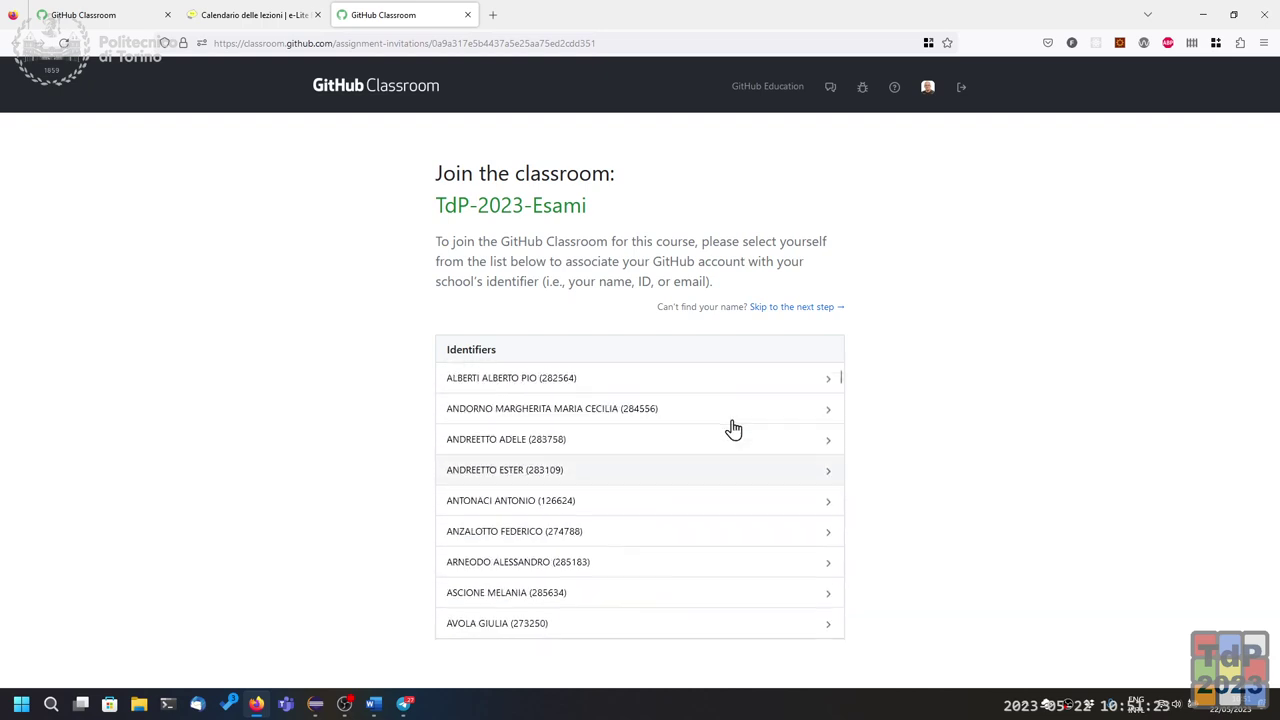
scroll(733, 429, "down", 10)
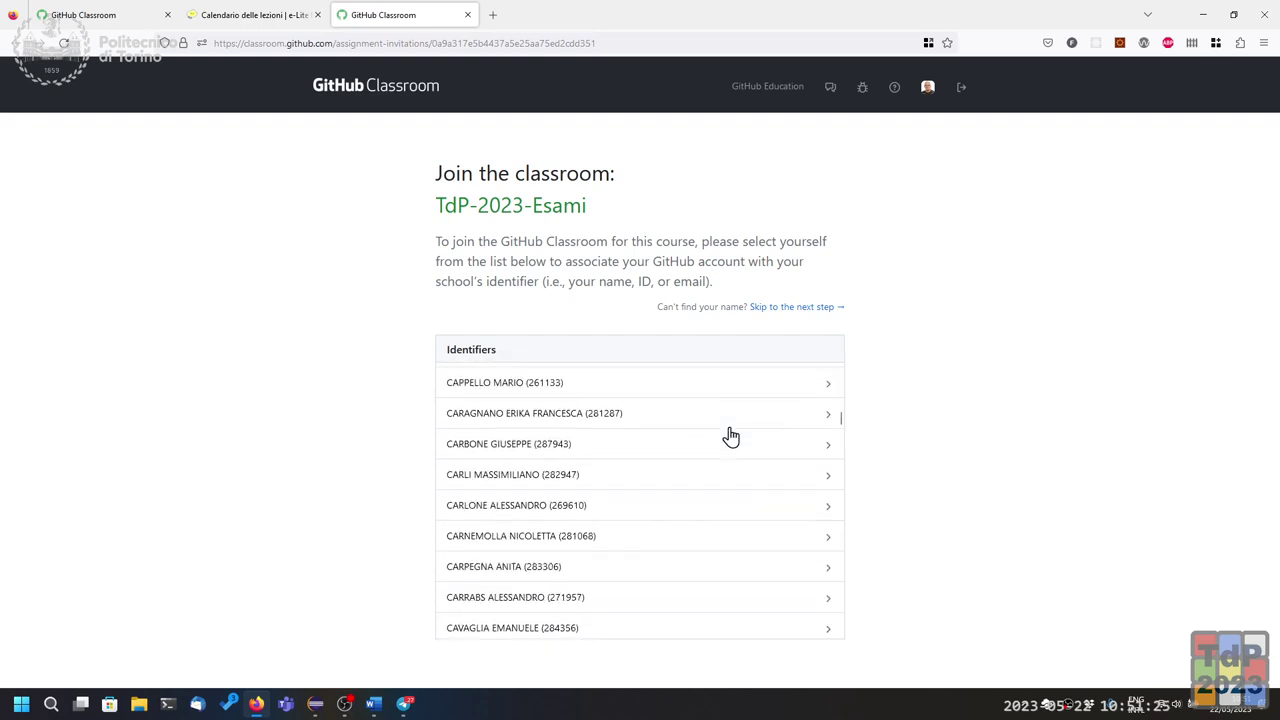
scroll(620, 483, "down", 10)
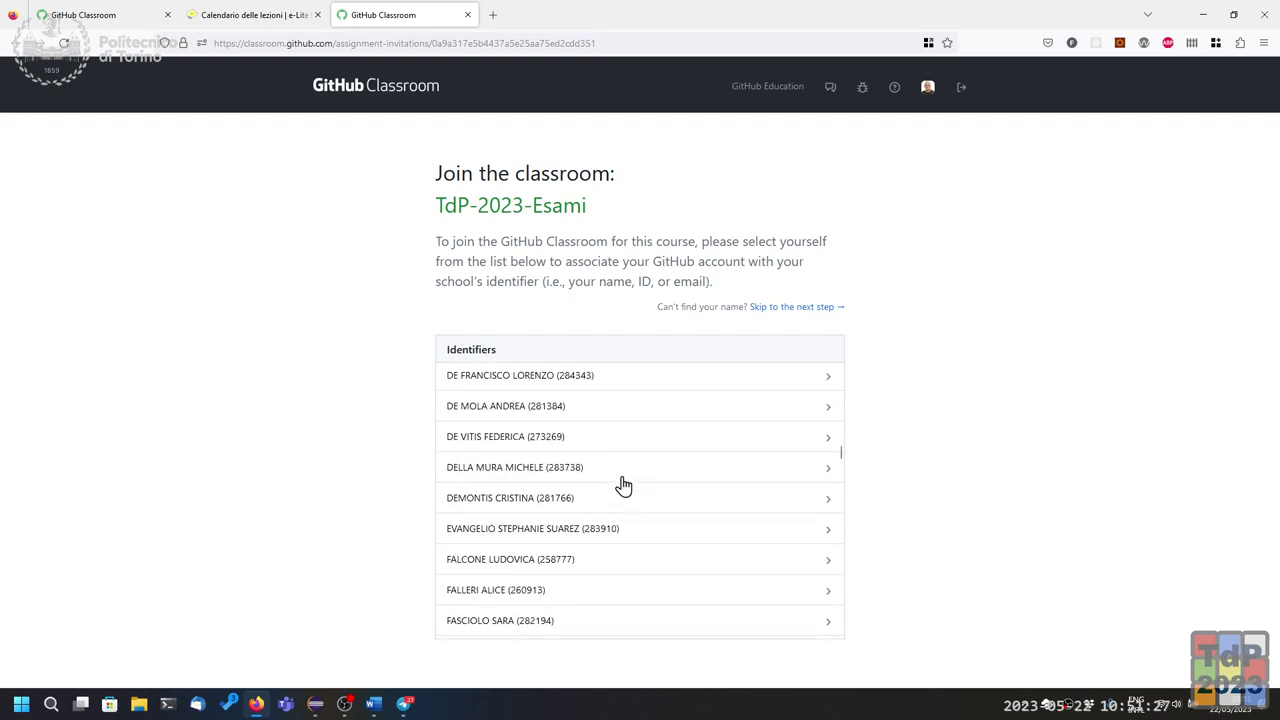
scroll(620, 483, "up", 3)
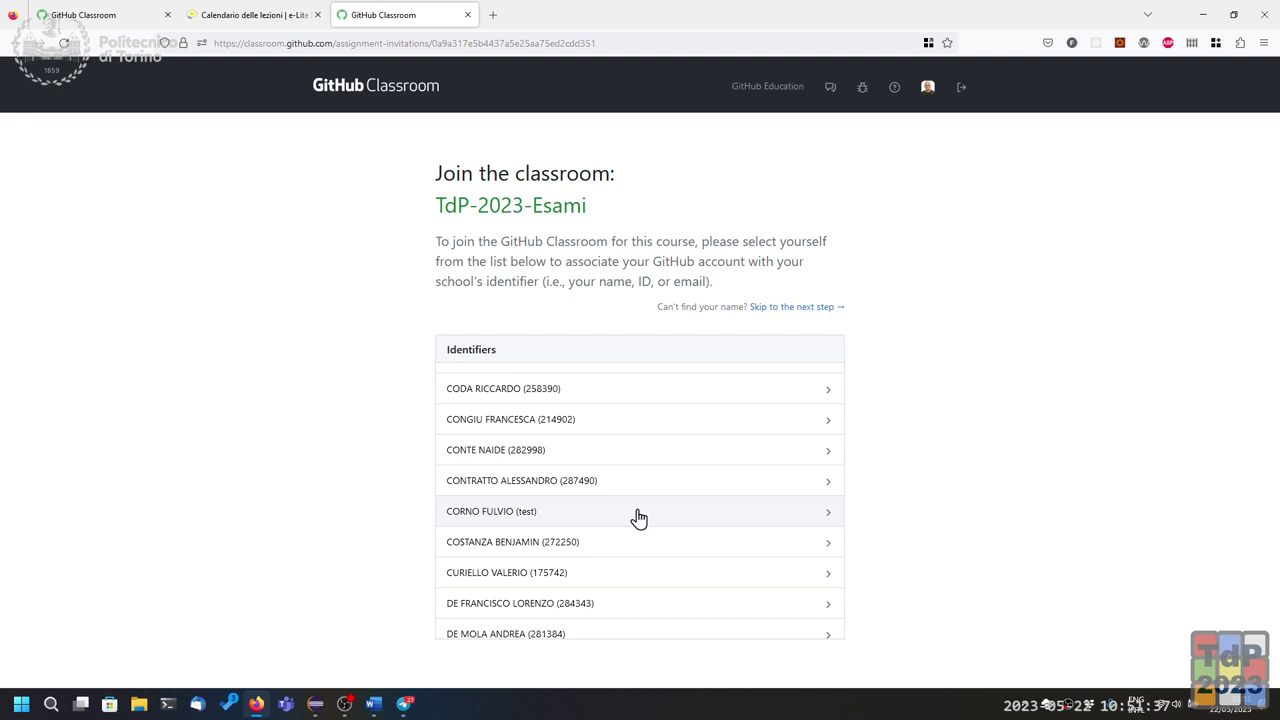
left_click(580, 515)
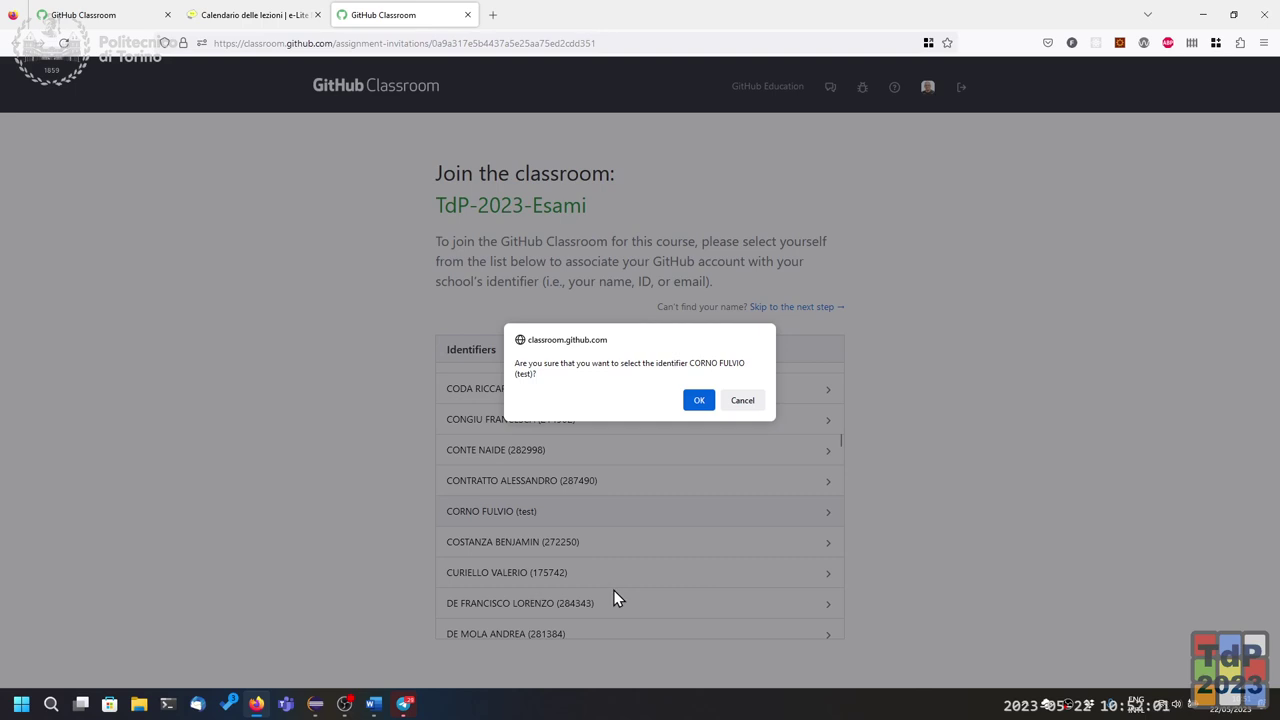
left_click(700, 401)
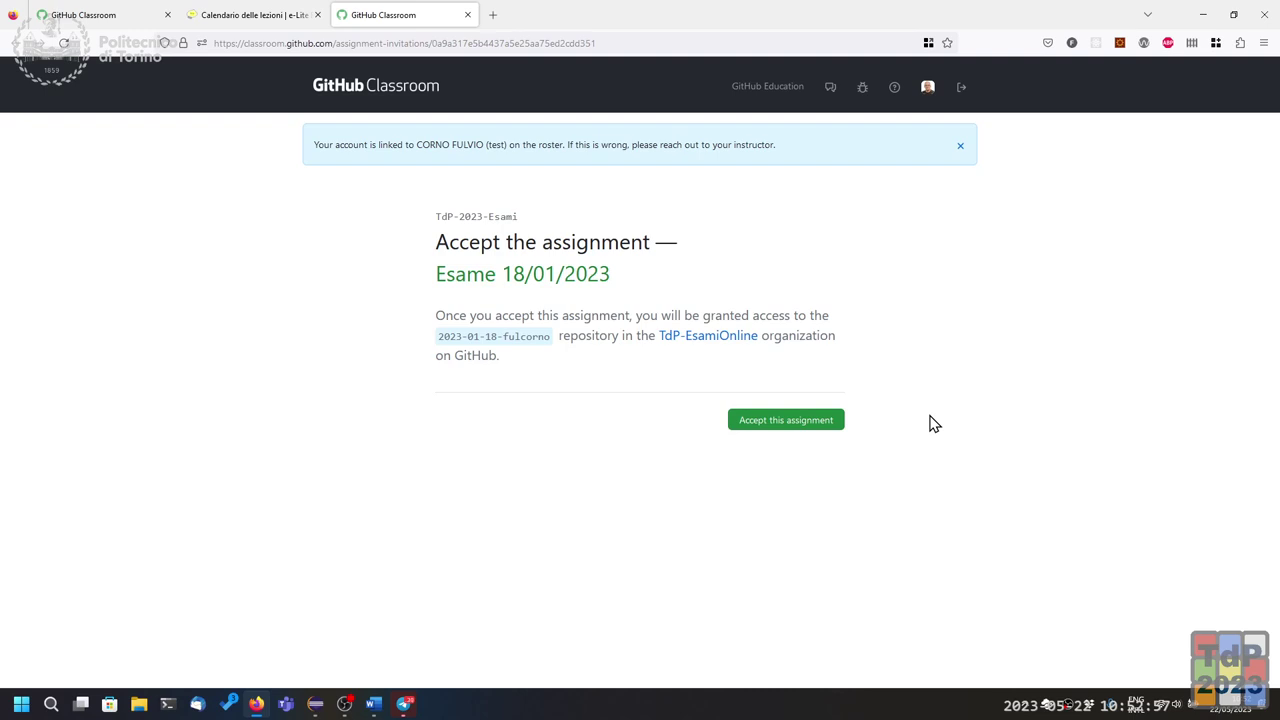
- Accept the Esame 18/01/2023 assignment and open its newly created GitHub repository
double_click(447, 336)
left_click_drag(447, 336, 553, 338)
left_click(467, 339)
left_click(785, 428)
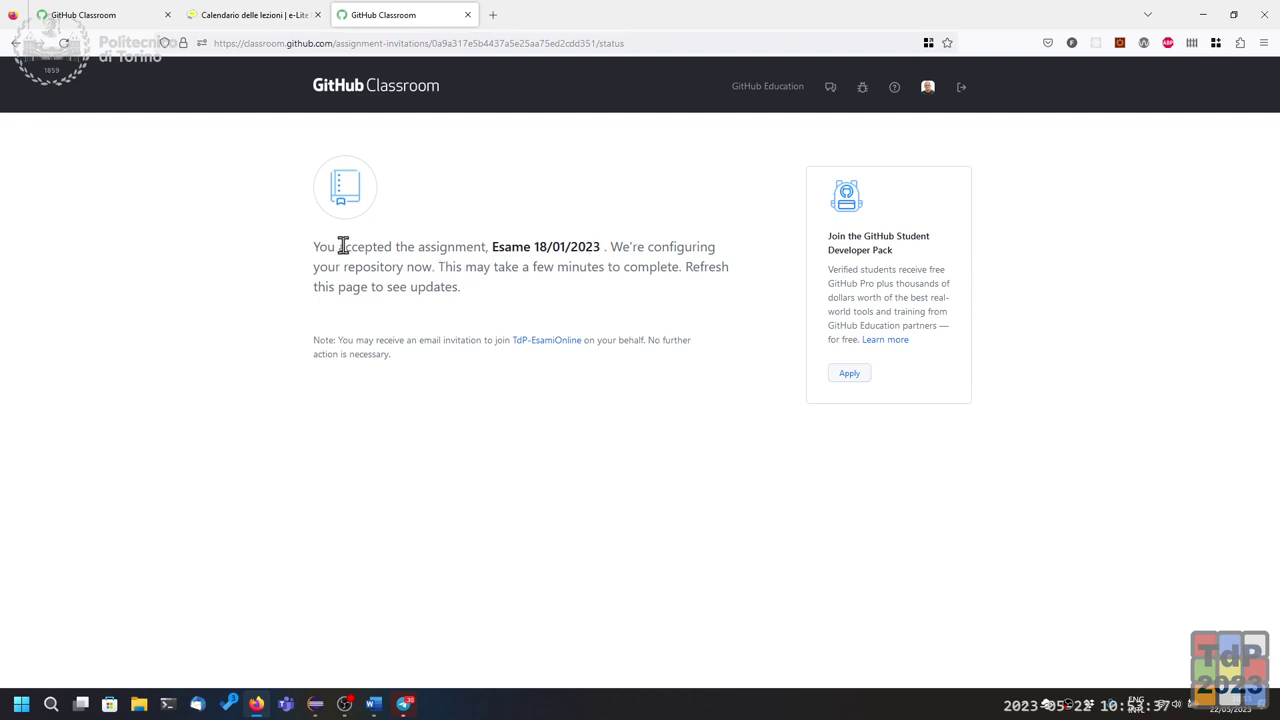
left_click(64, 43)
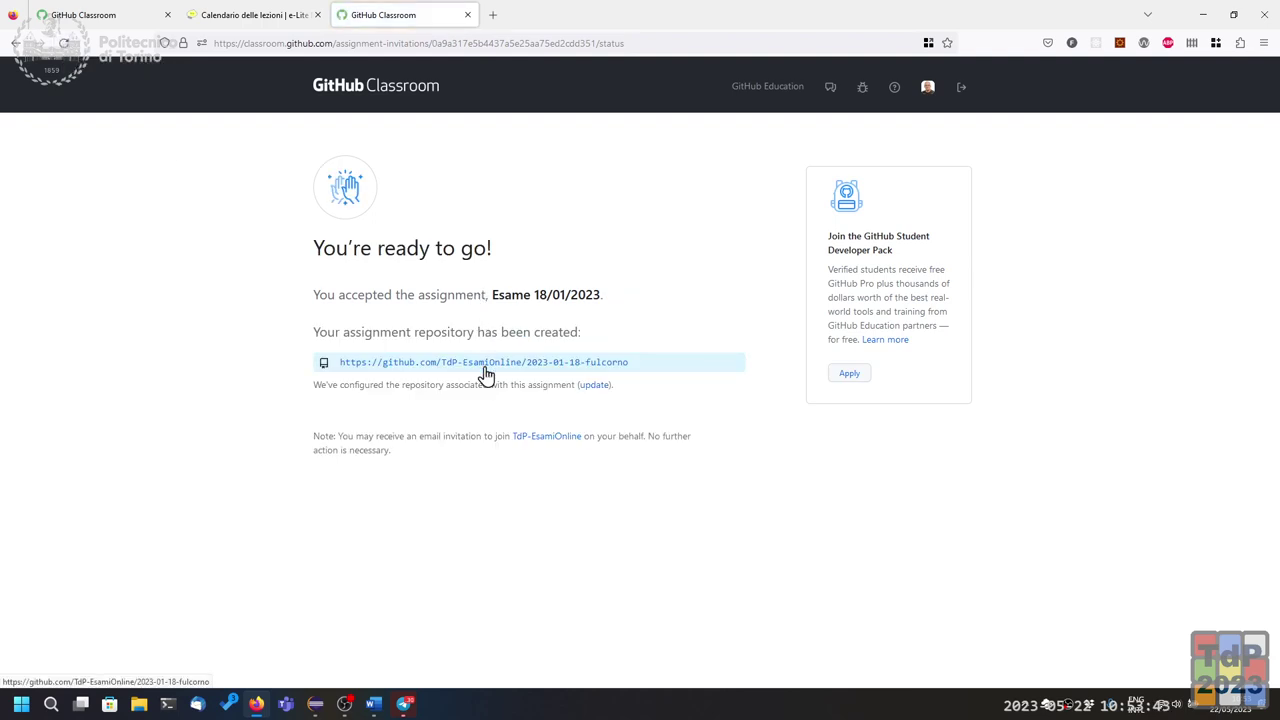
left_click(569, 373)
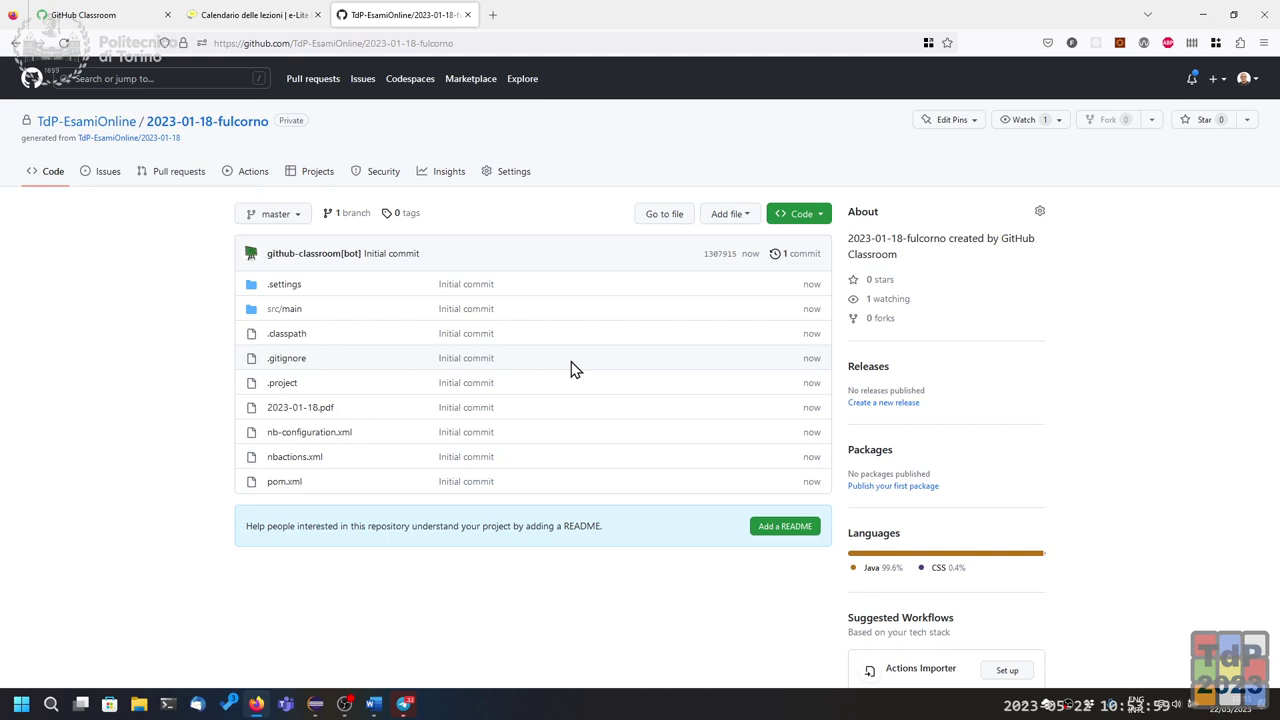
- Switch to Eclipse and close the FXMLController.java and Simulator.java files
mouse_move(94, 126)
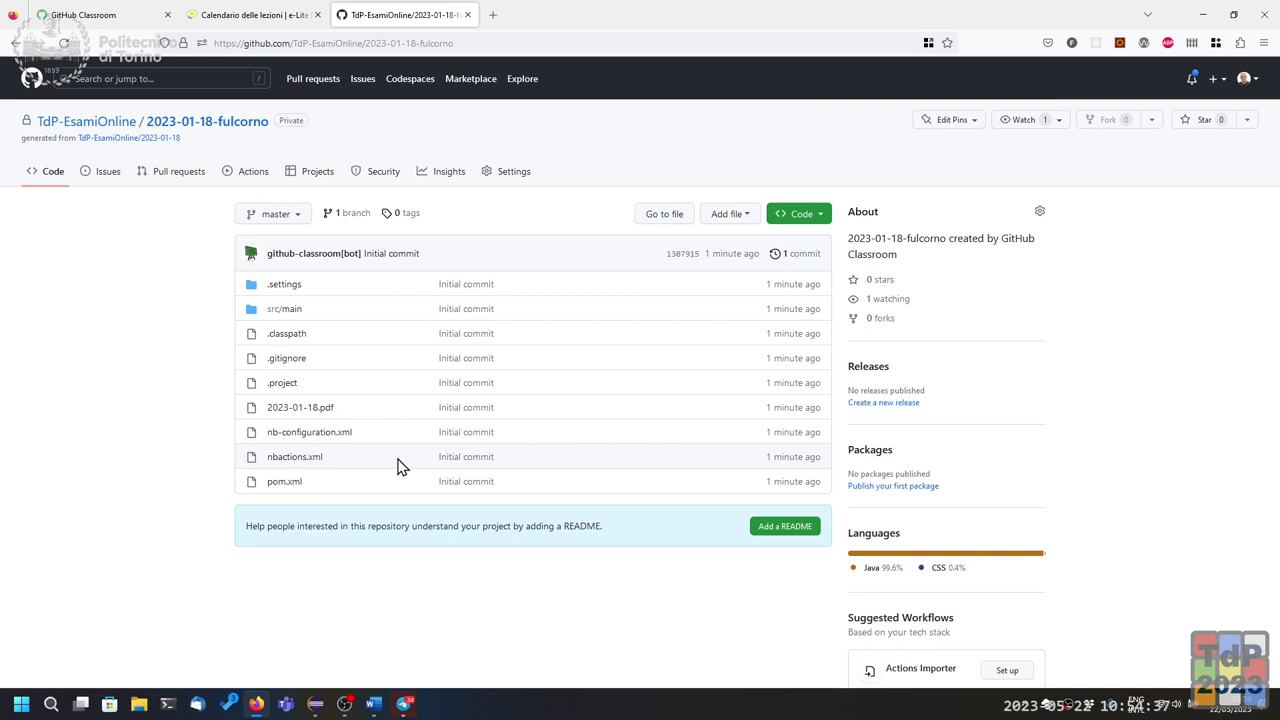
mouse_move(406, 710)
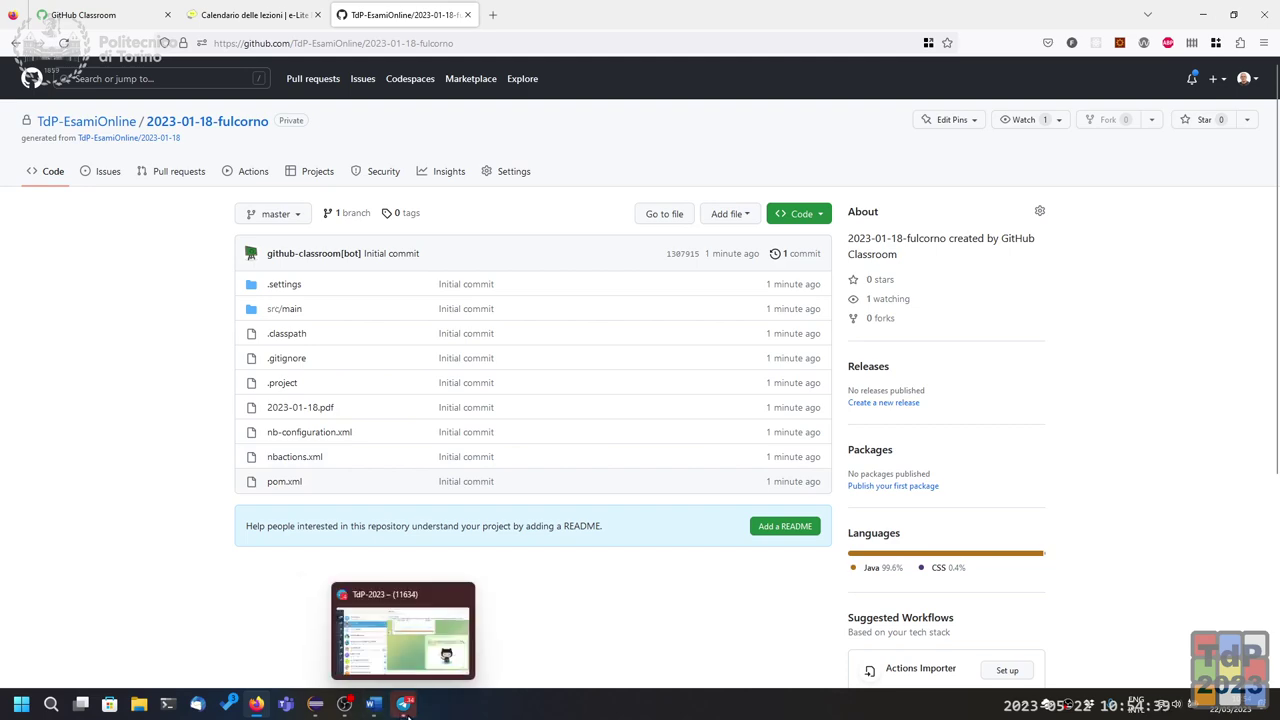
left_click(315, 704)
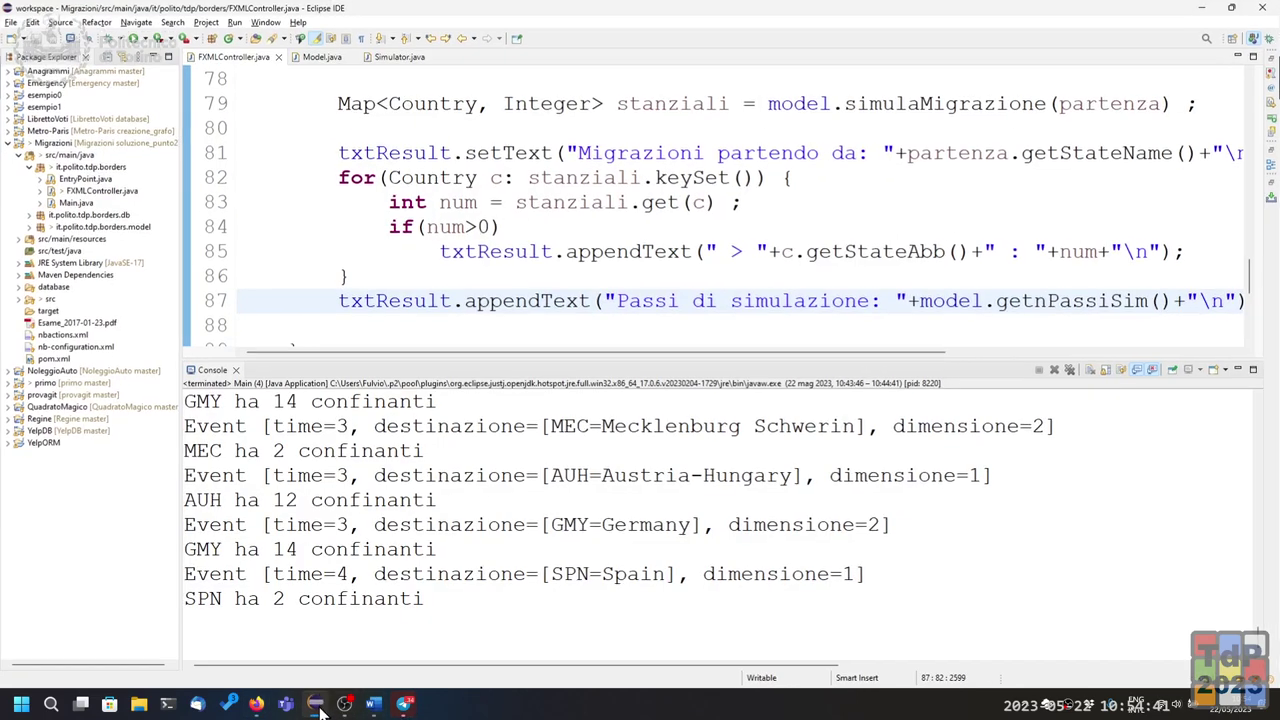
left_click(278, 56)
left_click(328, 56)
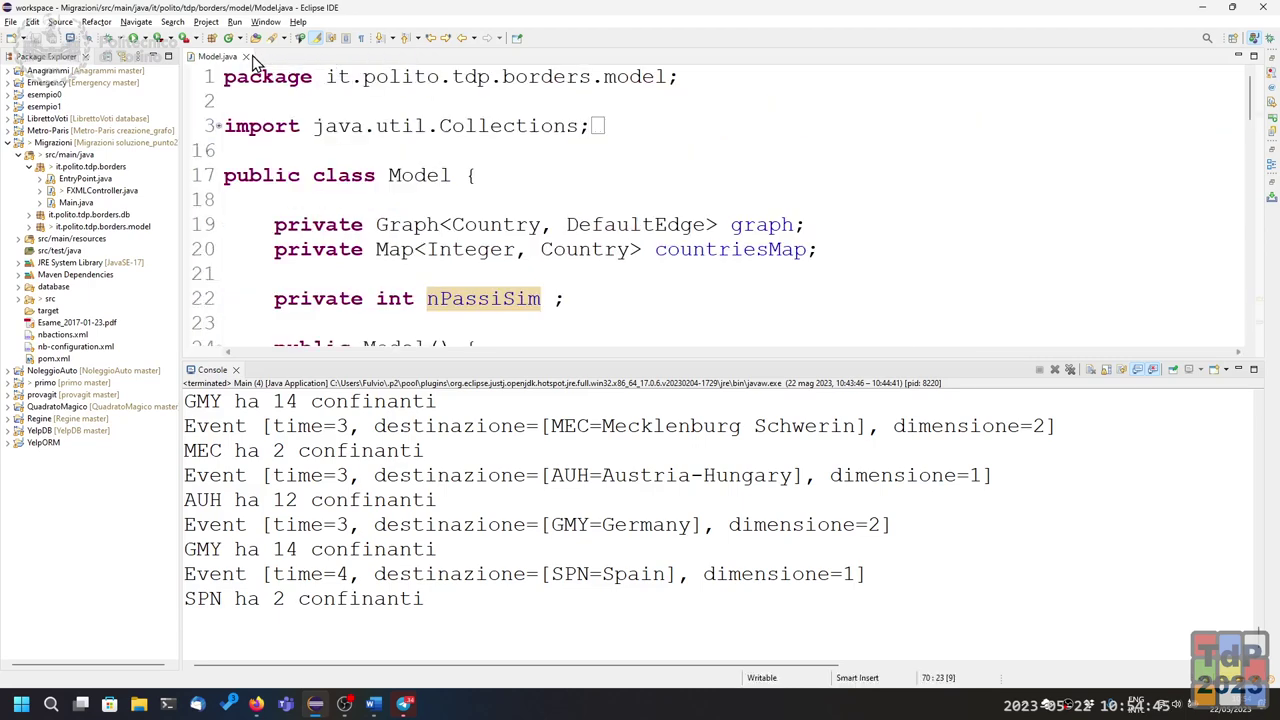
- Start importing a project from Git by clone URI, using the HTTPS address copied from the assignment's GitHub repository
right_click(33, 550)
left_click(45, 512)
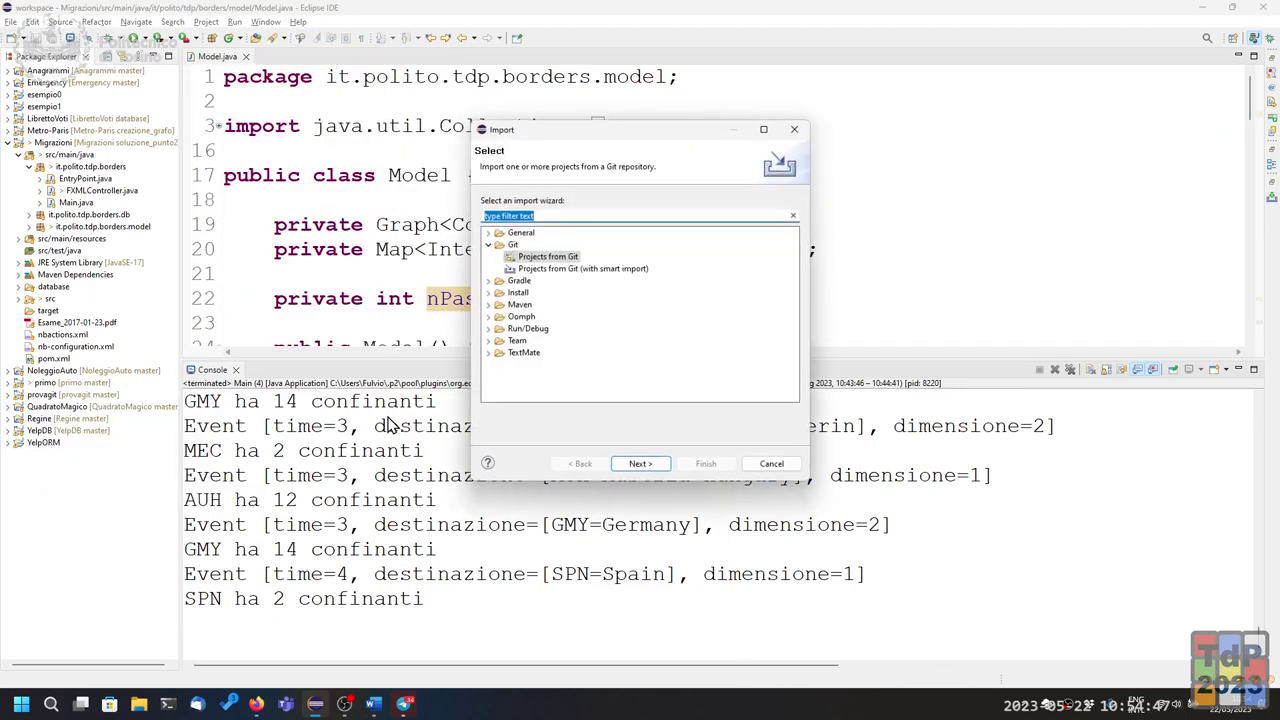
double_click(566, 256)
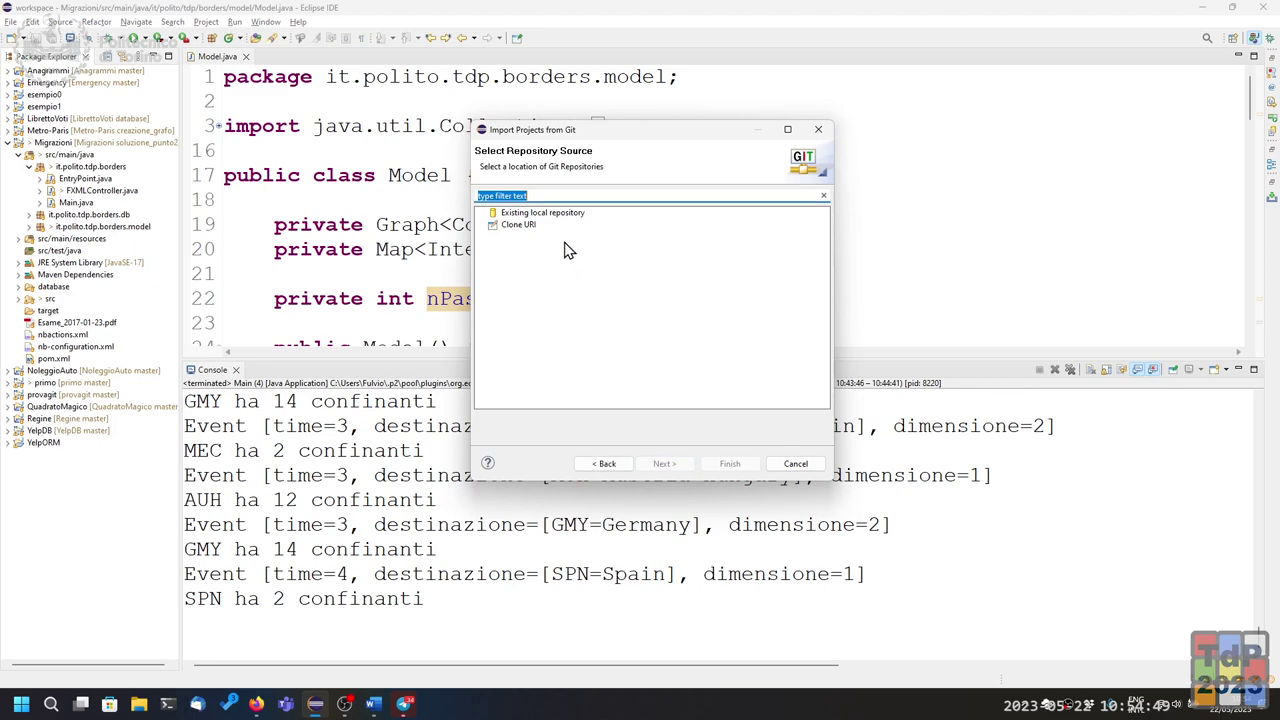
key("alt+Tab")
left_click(797, 214)
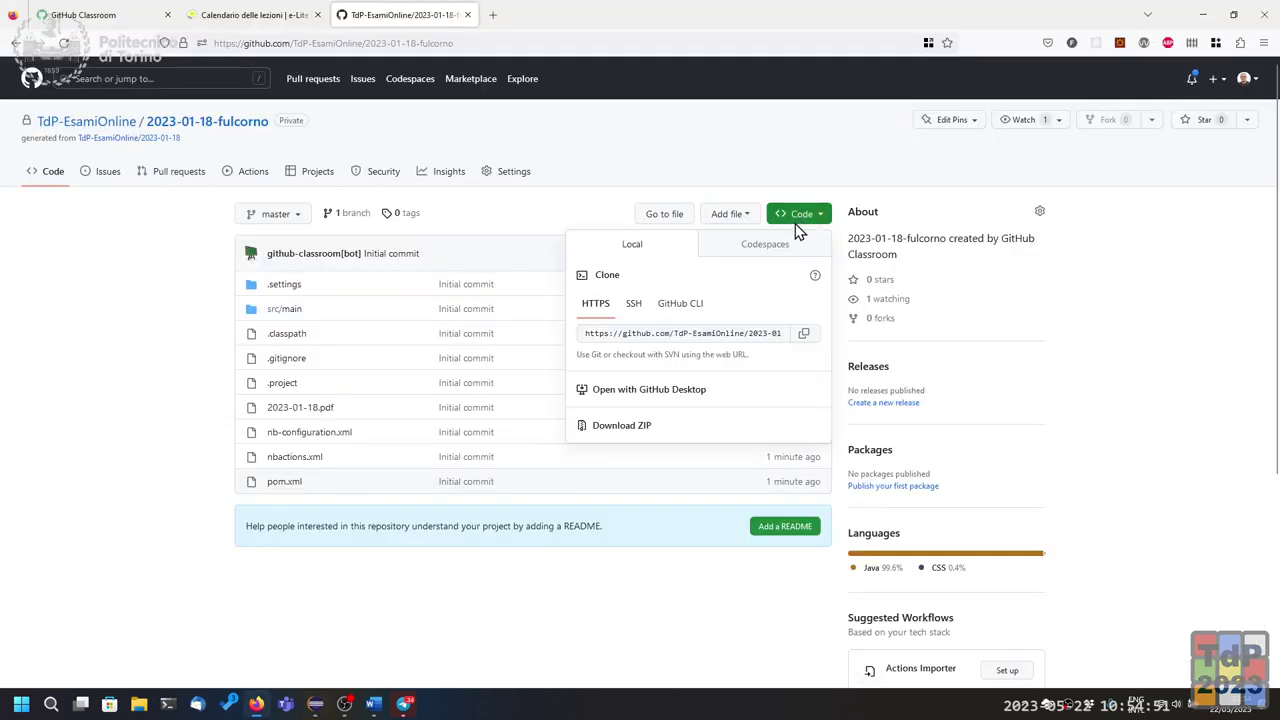
left_click(804, 337)
key("alt+Tab")
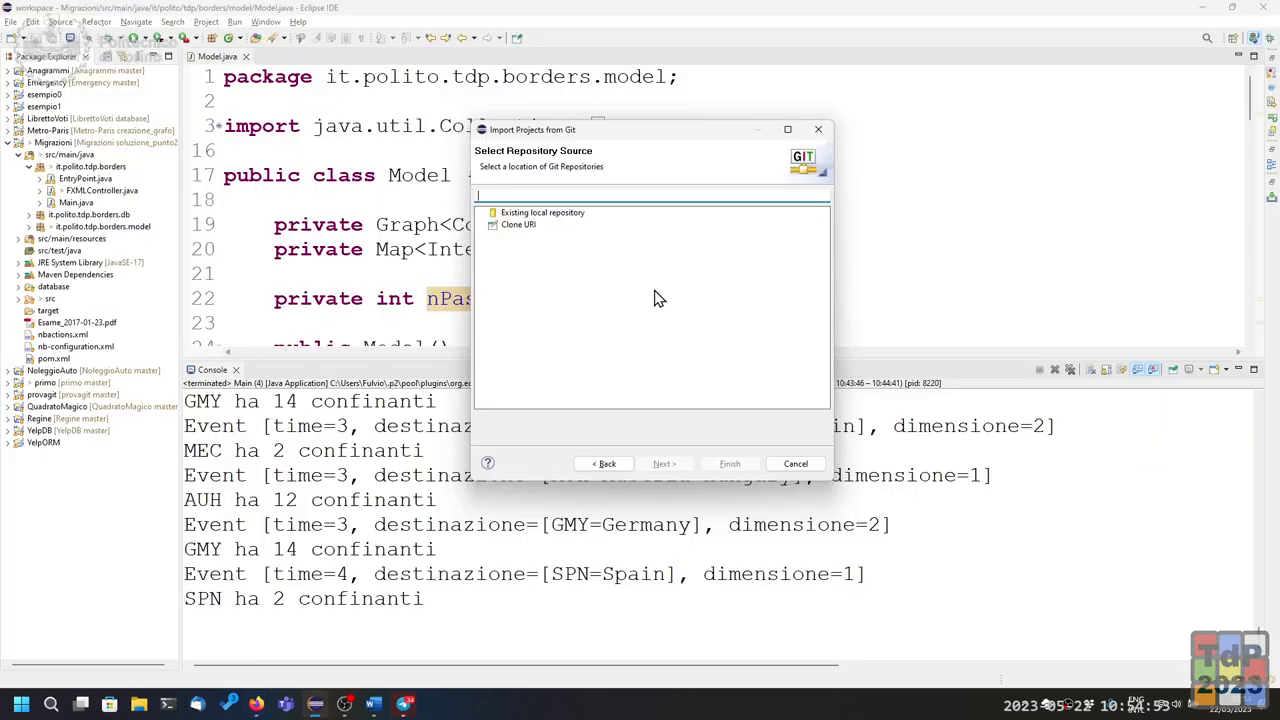
double_click(530, 226)
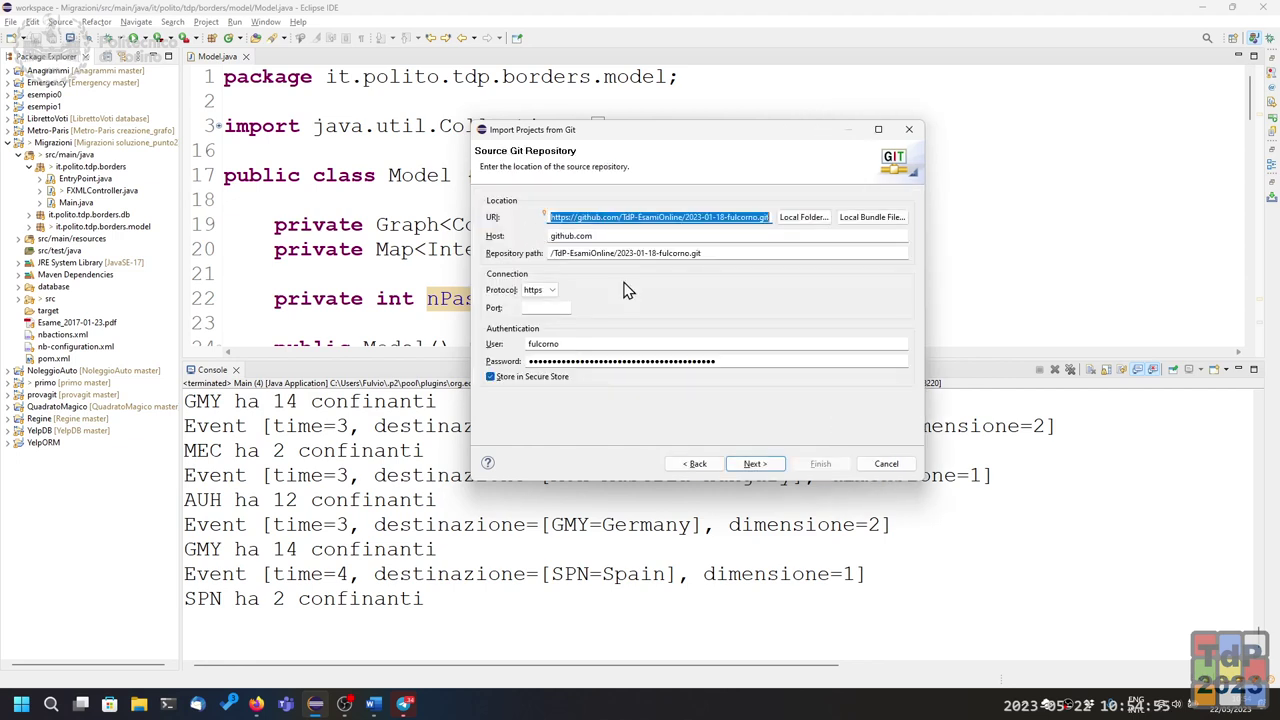
left_click(756, 465)
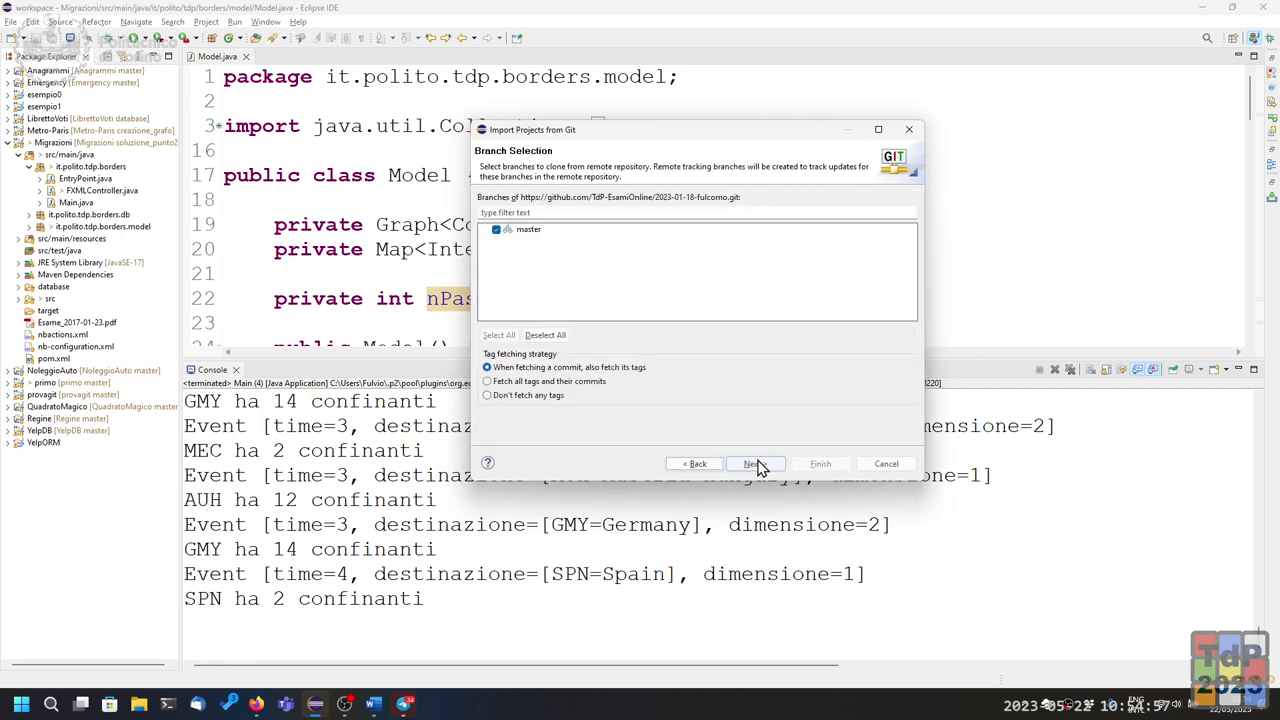
- Clone the master branch into C:\Data\teaching\TdP-2023\workspace and import the existing Eclipse project
left_click(762, 472)
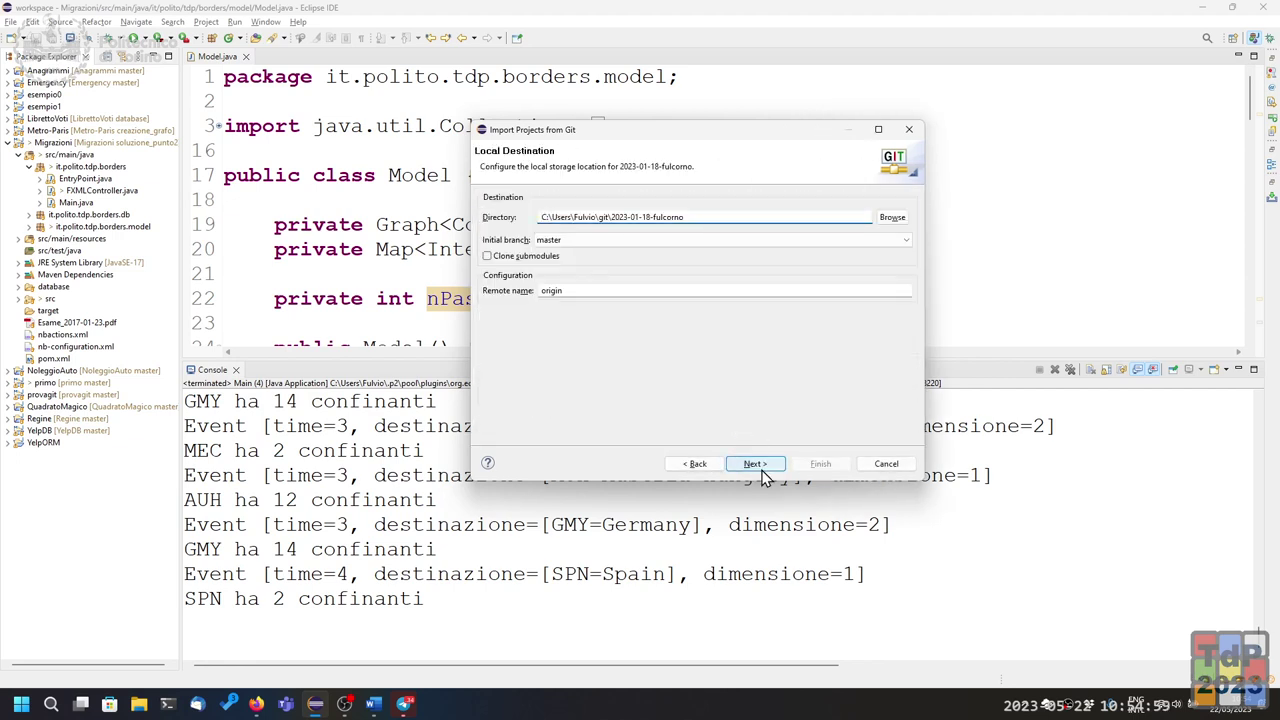
left_click(895, 220)
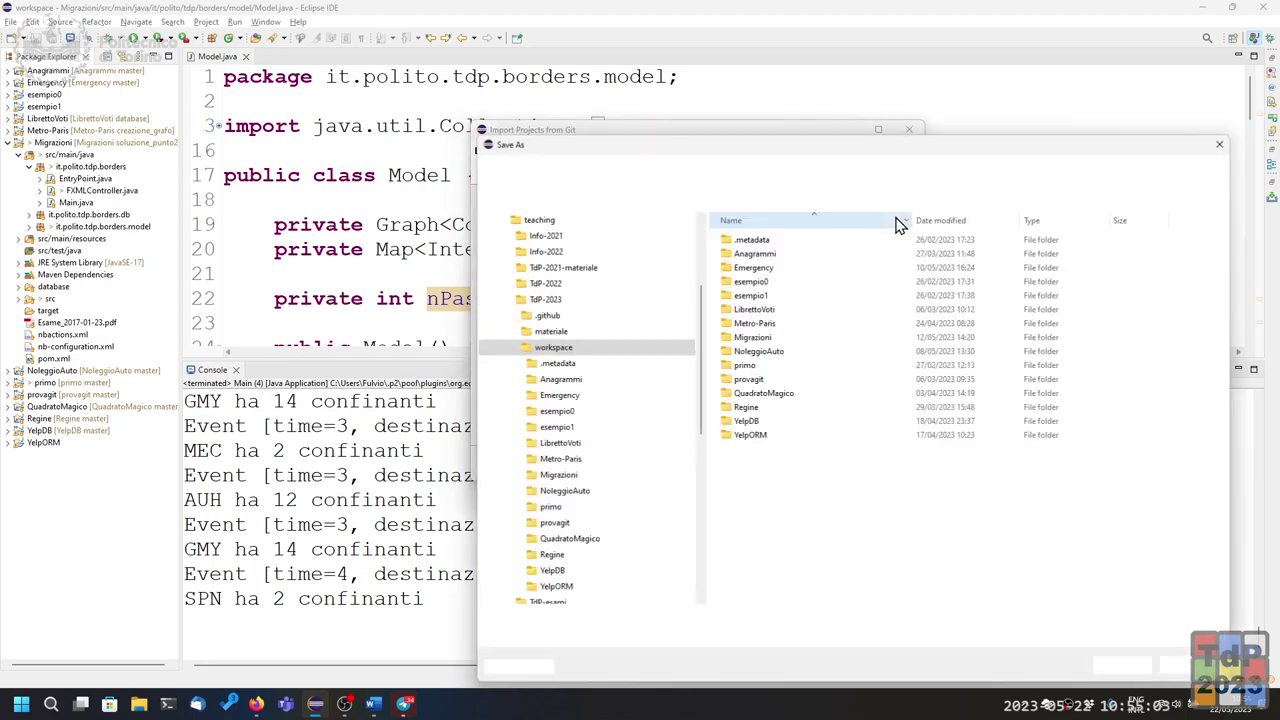
left_click(1127, 667)
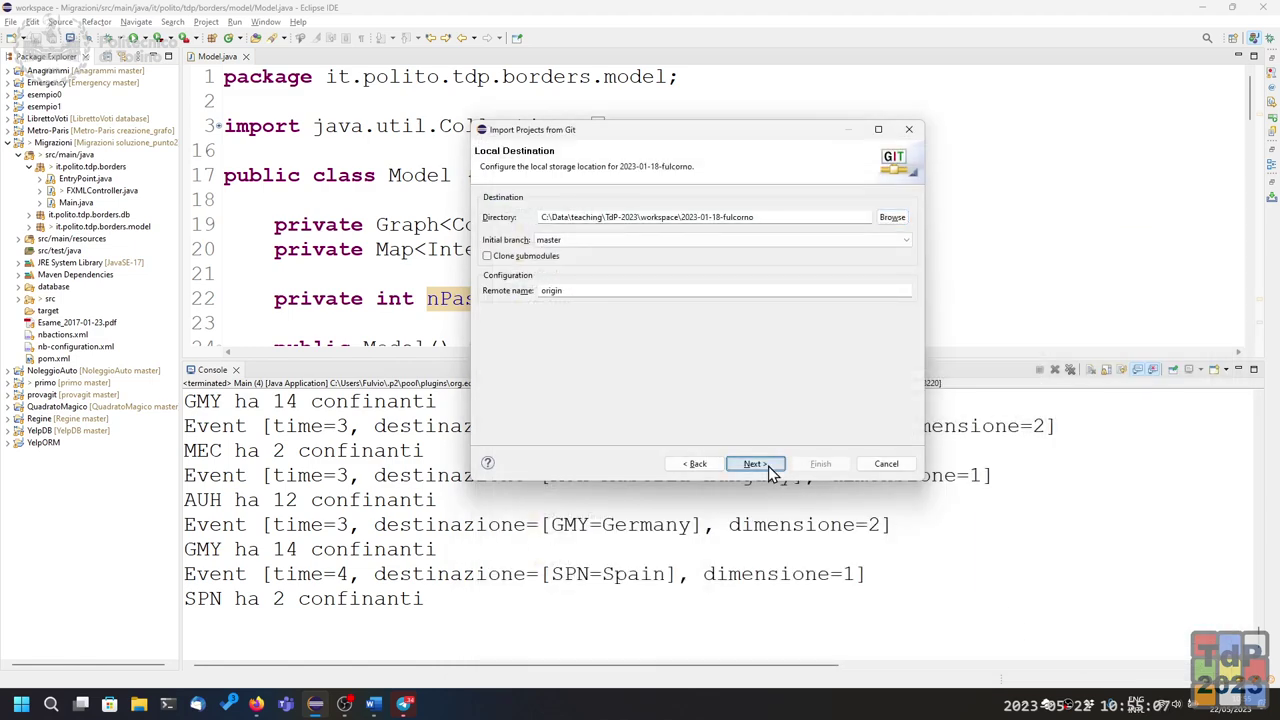
left_click(768, 468)
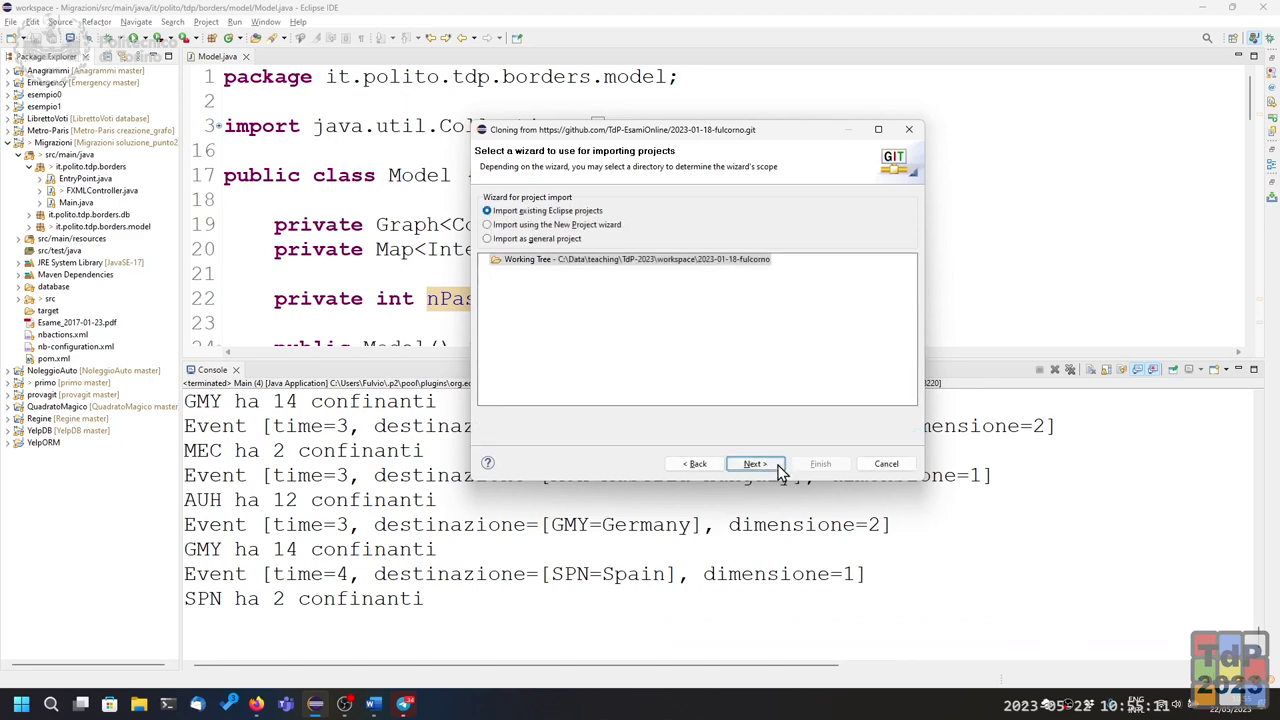
left_click(755, 466)
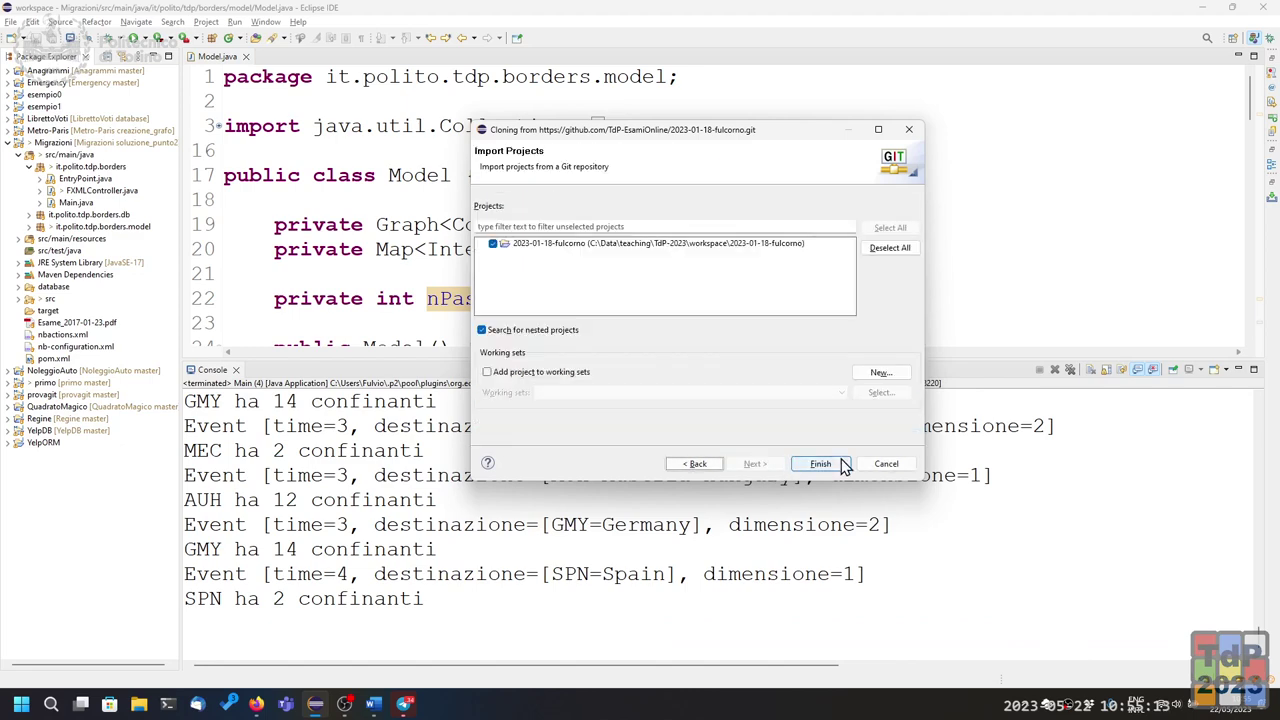
left_click(822, 465)
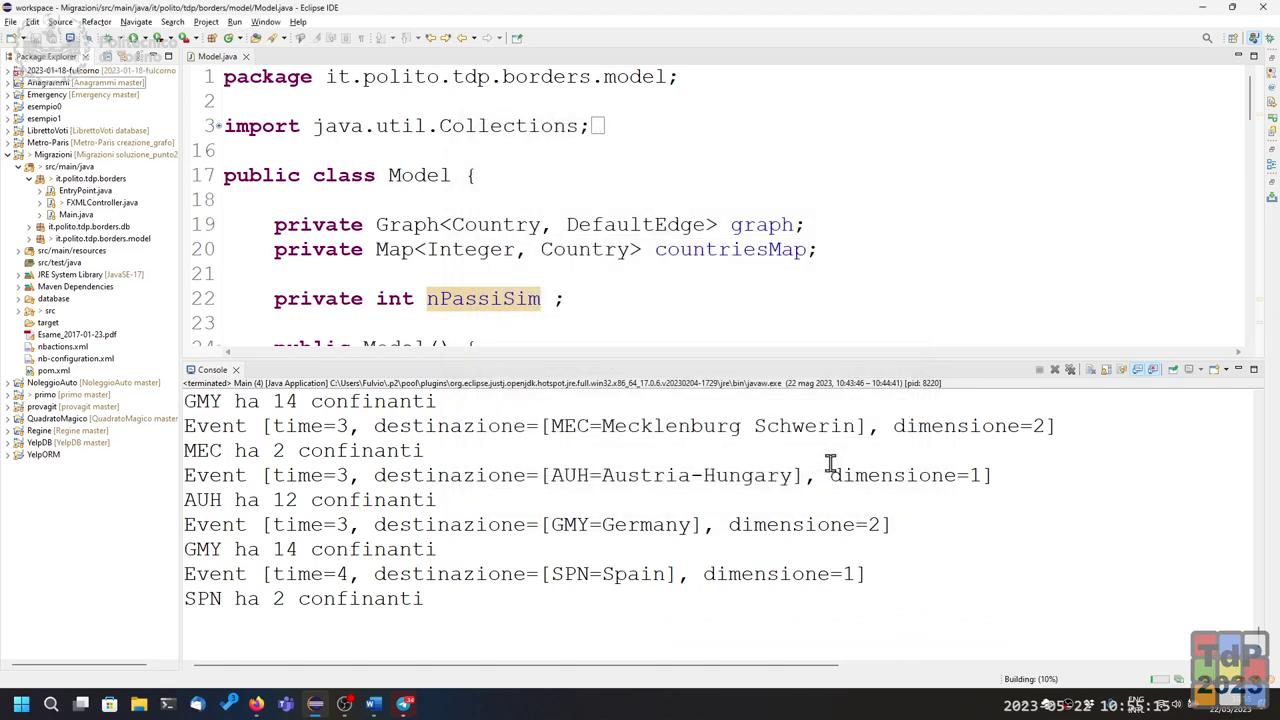
- Close the Model.java file and collapse the Migrazioni project
left_click(245, 56)
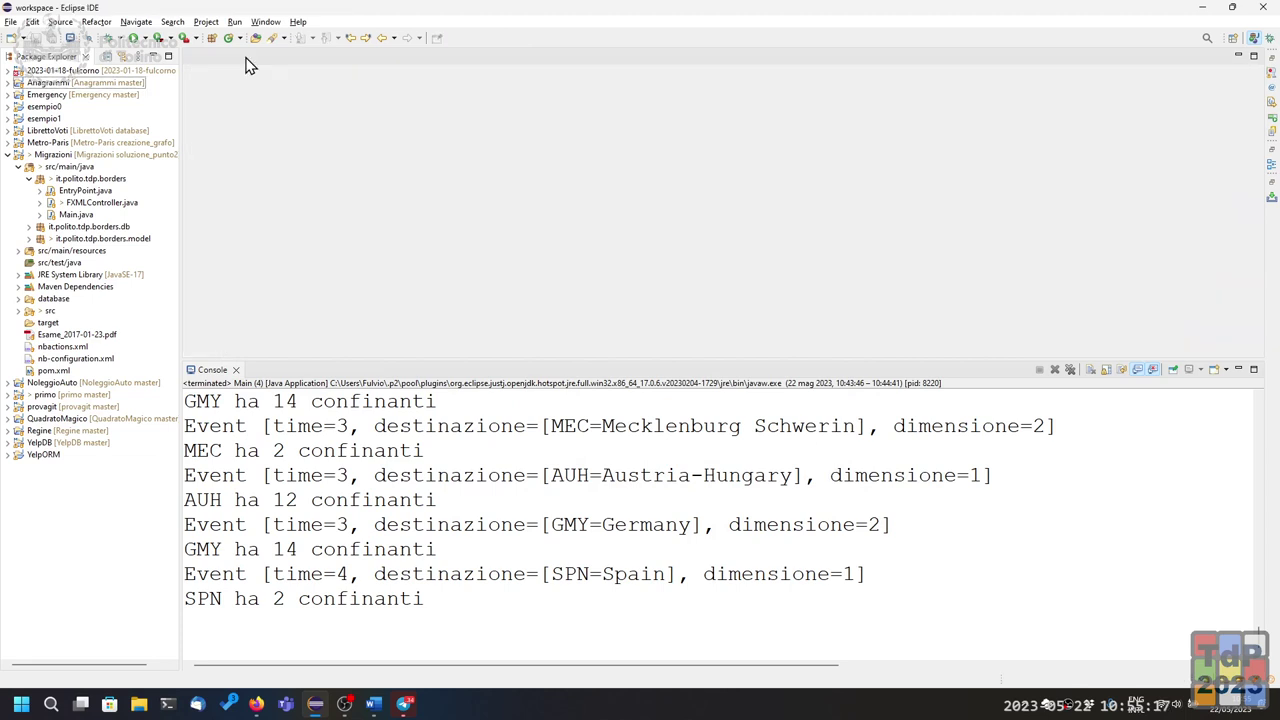
left_click(7, 155)
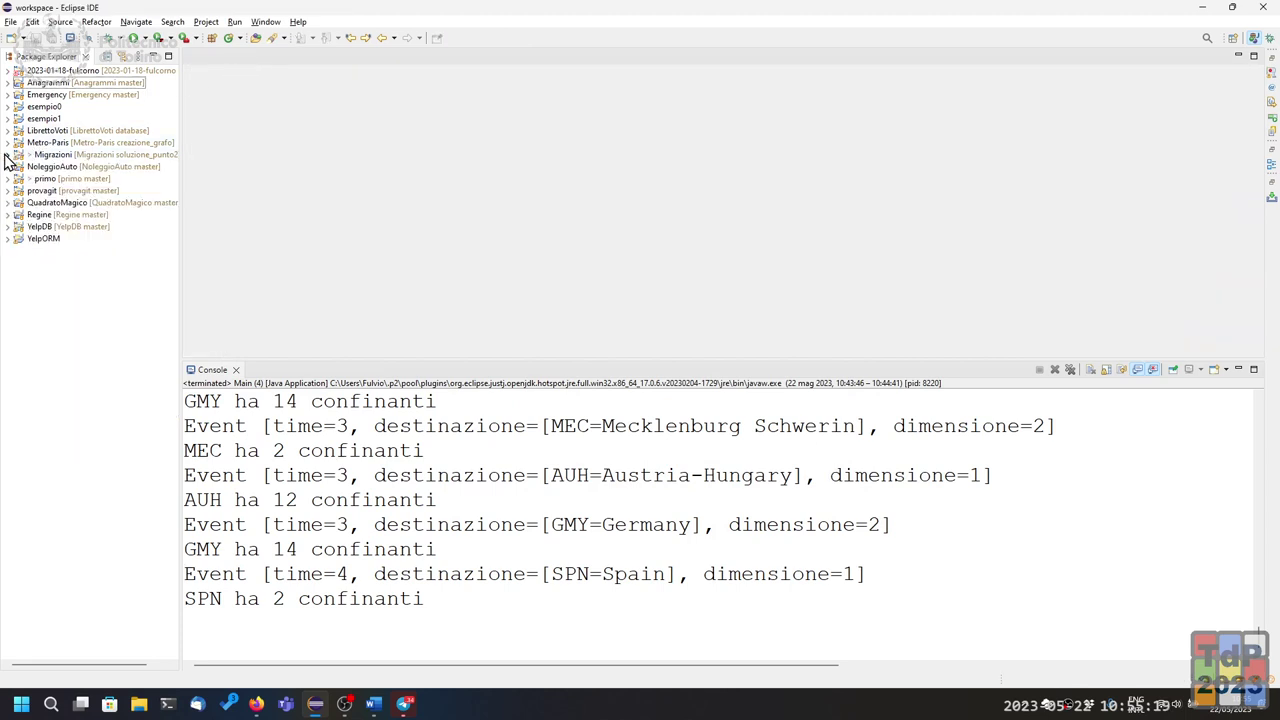
- Expand the imported 2023-01-18 exam project, its src/main/java folder and the nyc, nyc.db and nyc.model packages
left_click(7, 71)
left_click(18, 83)
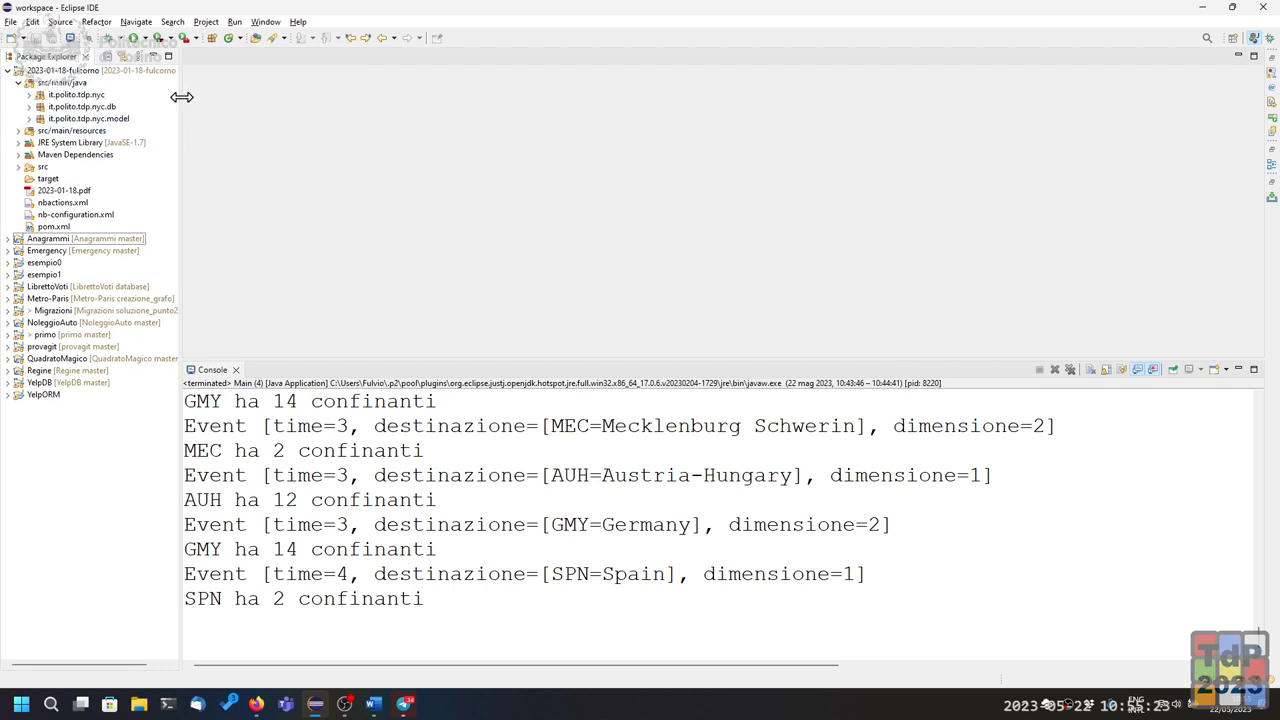
left_click(29, 95)
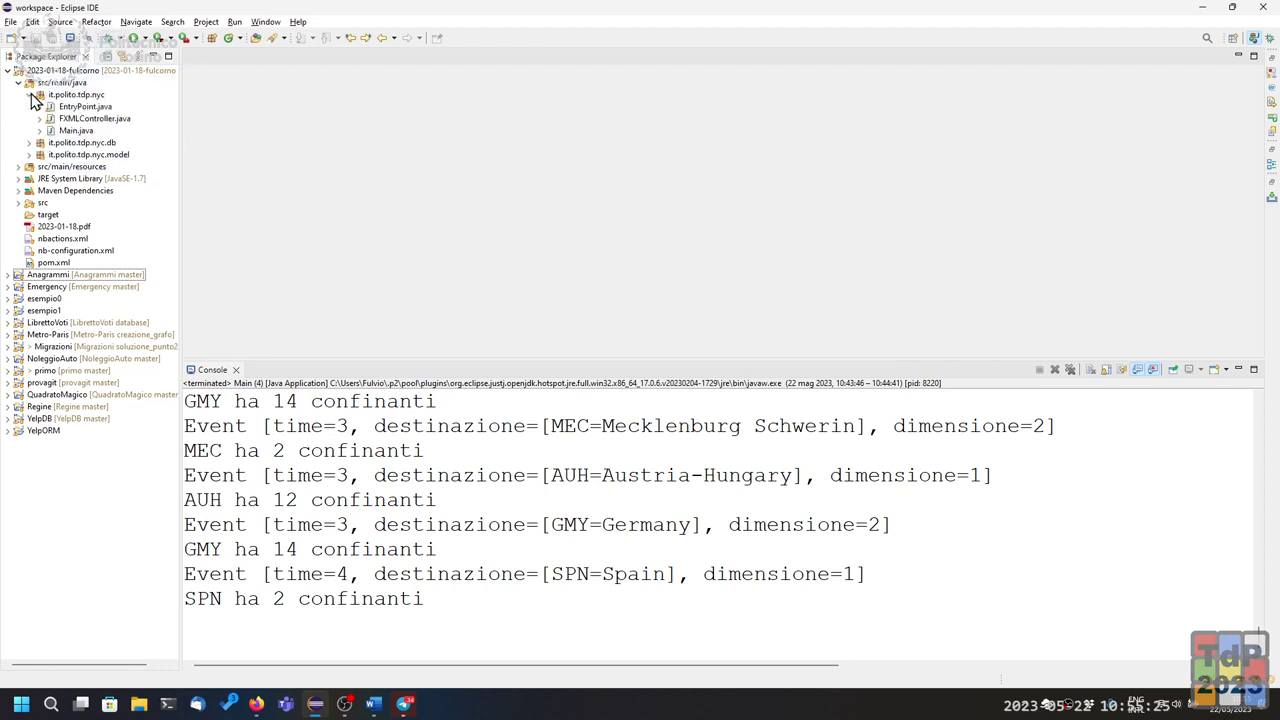
left_click(29, 143)
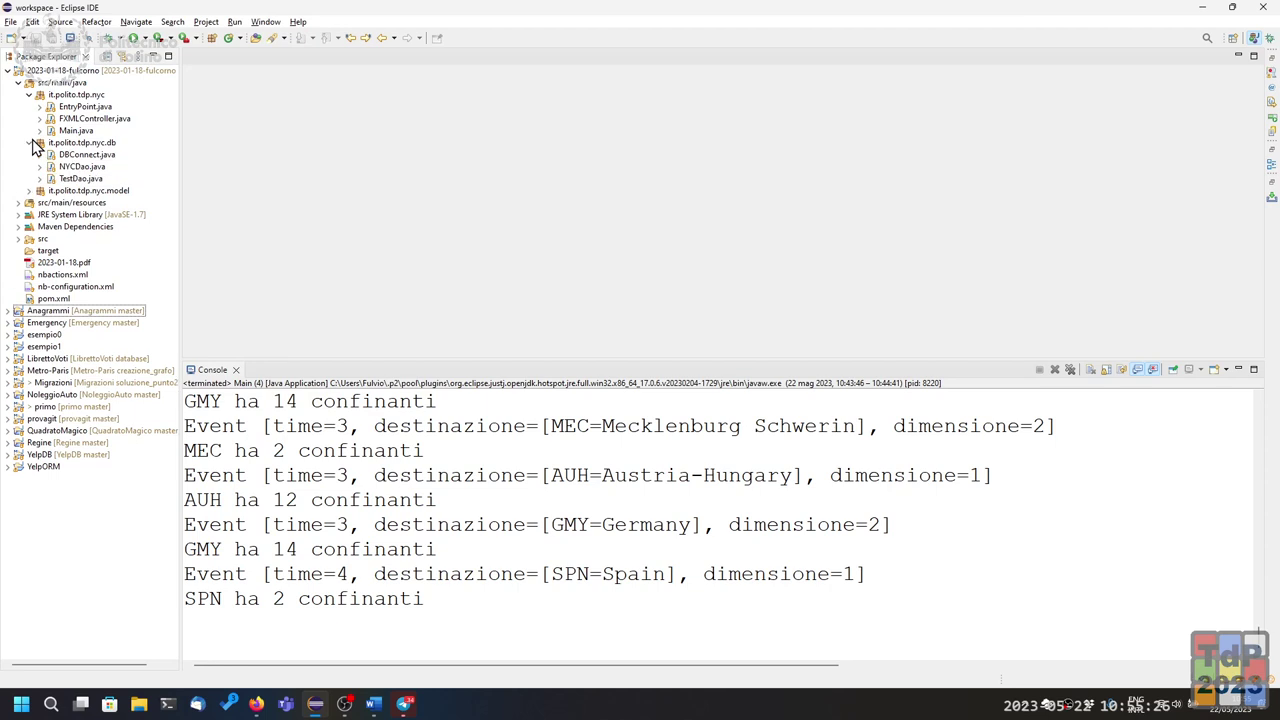
left_click(29, 191)
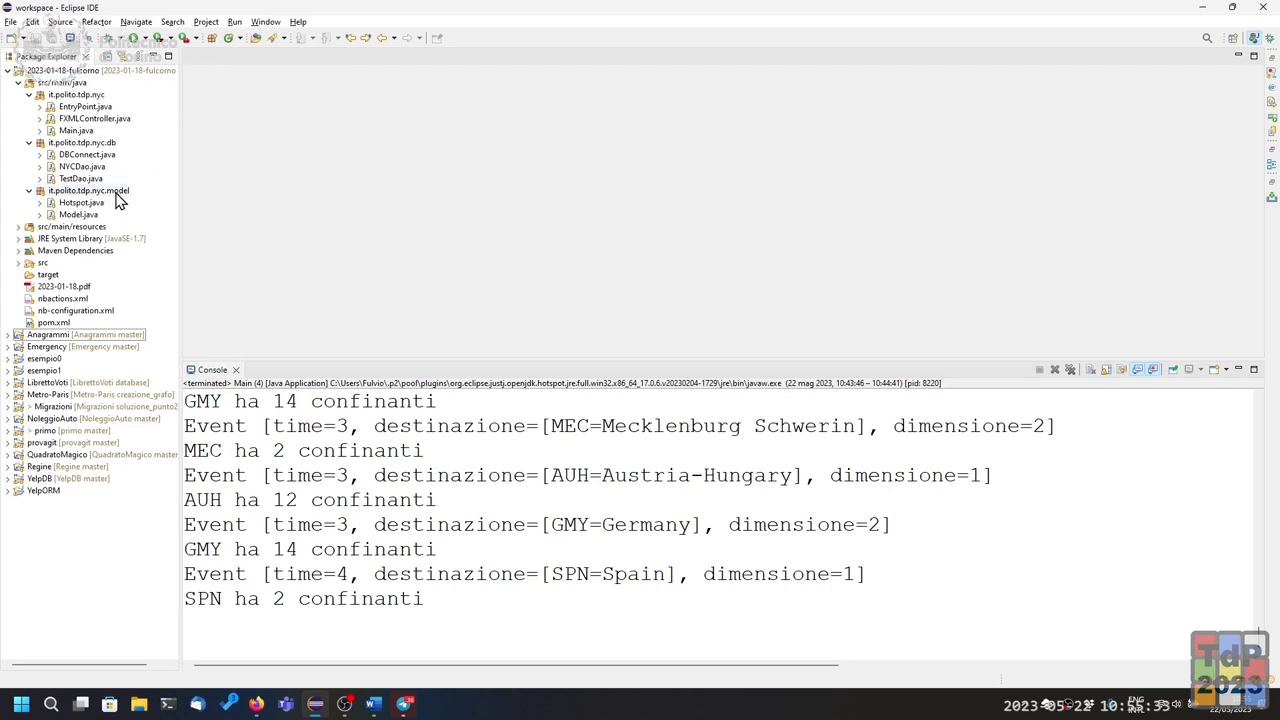
- Expand src/main/resources and its fxml folder, and select Scene.fxml
left_click(19, 228)
left_click(29, 239)
left_click(80, 252)
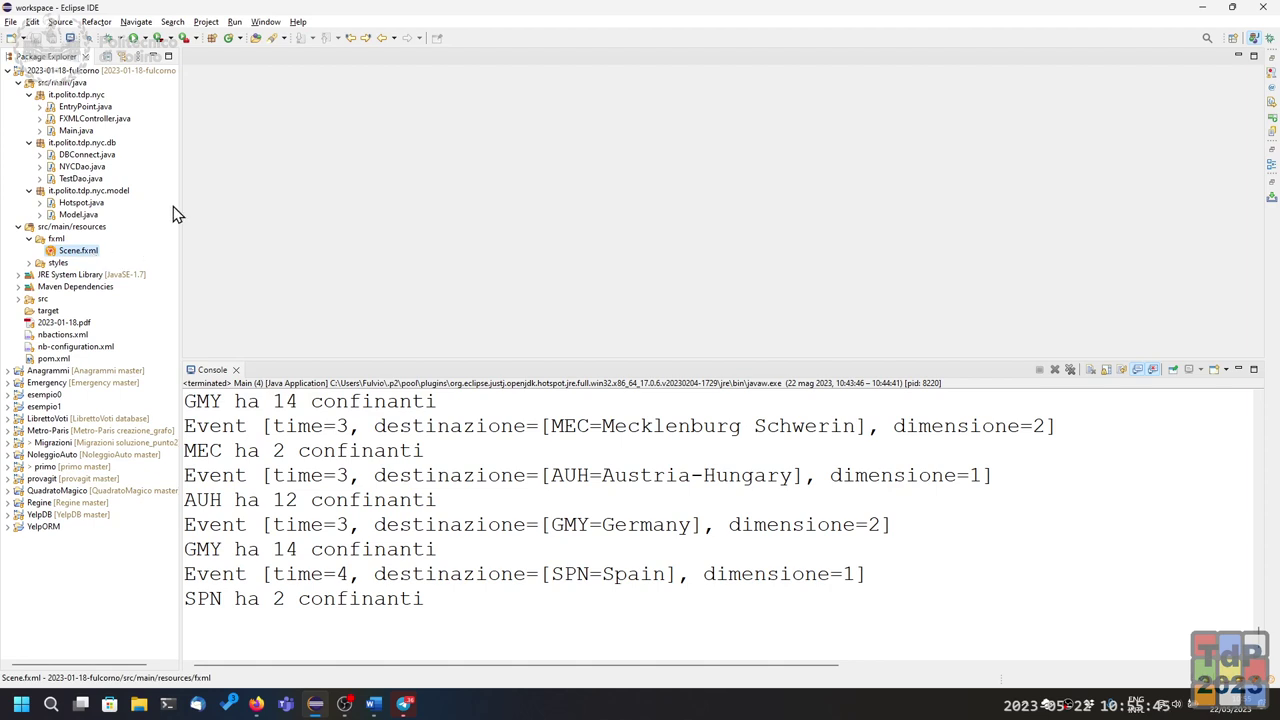
- Open 2023-01-18.pdf from the exam project to view the exam text, and return to Eclipse
double_click(77, 324)
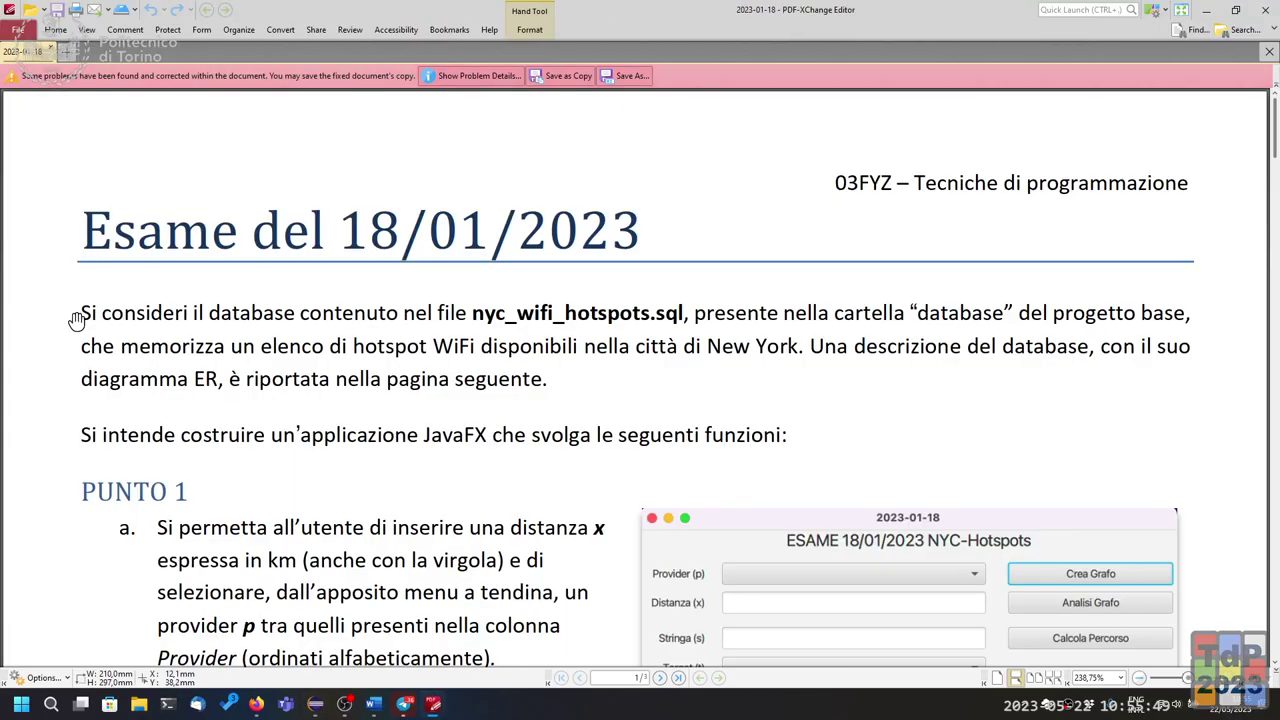
scroll(180, 280, "down", 3)
scroll(185, 229, "up", 3)
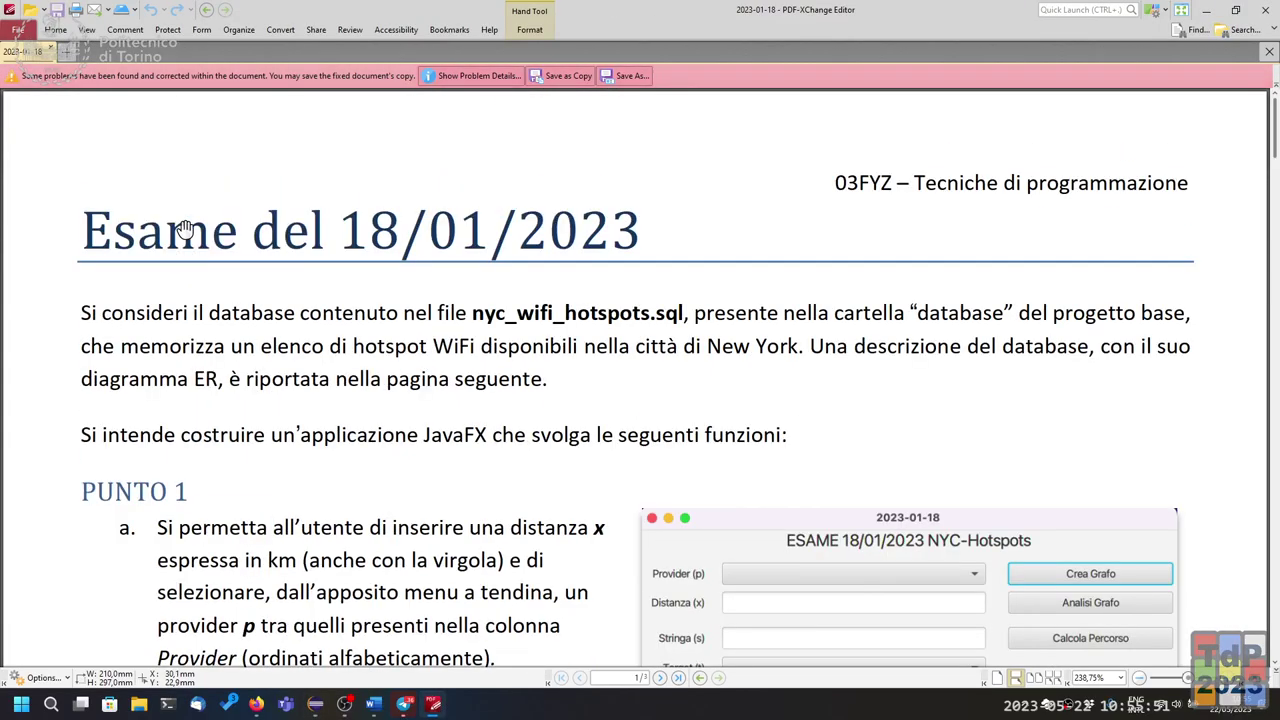
left_click(1219, 12)
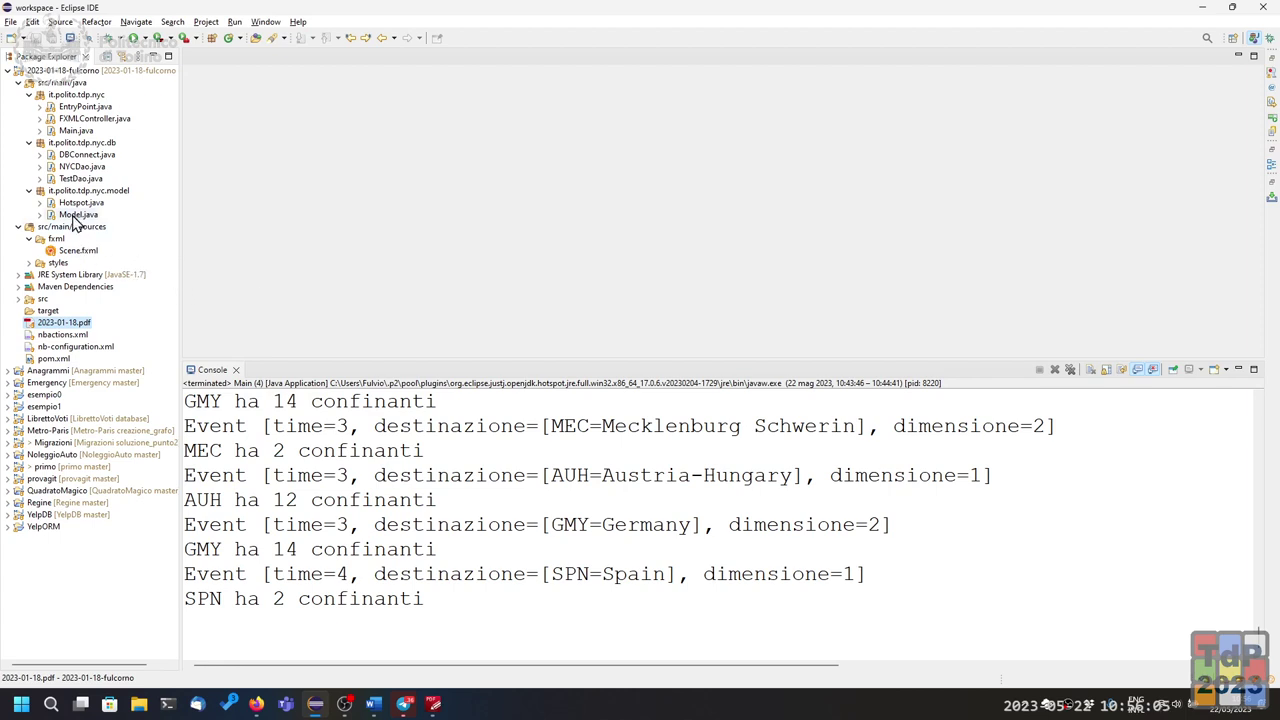
- Collapse the src/main/java and src/main/resources folders of the exam project
left_click(18, 83)
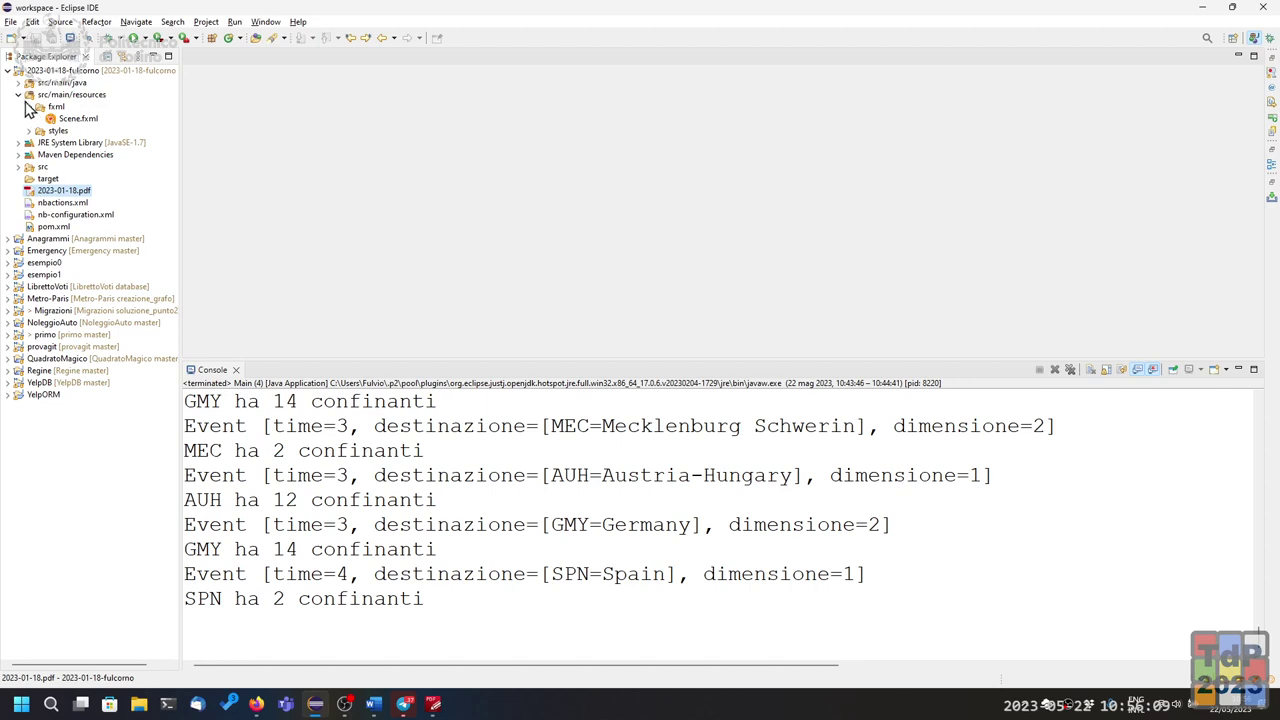
left_click(19, 95)
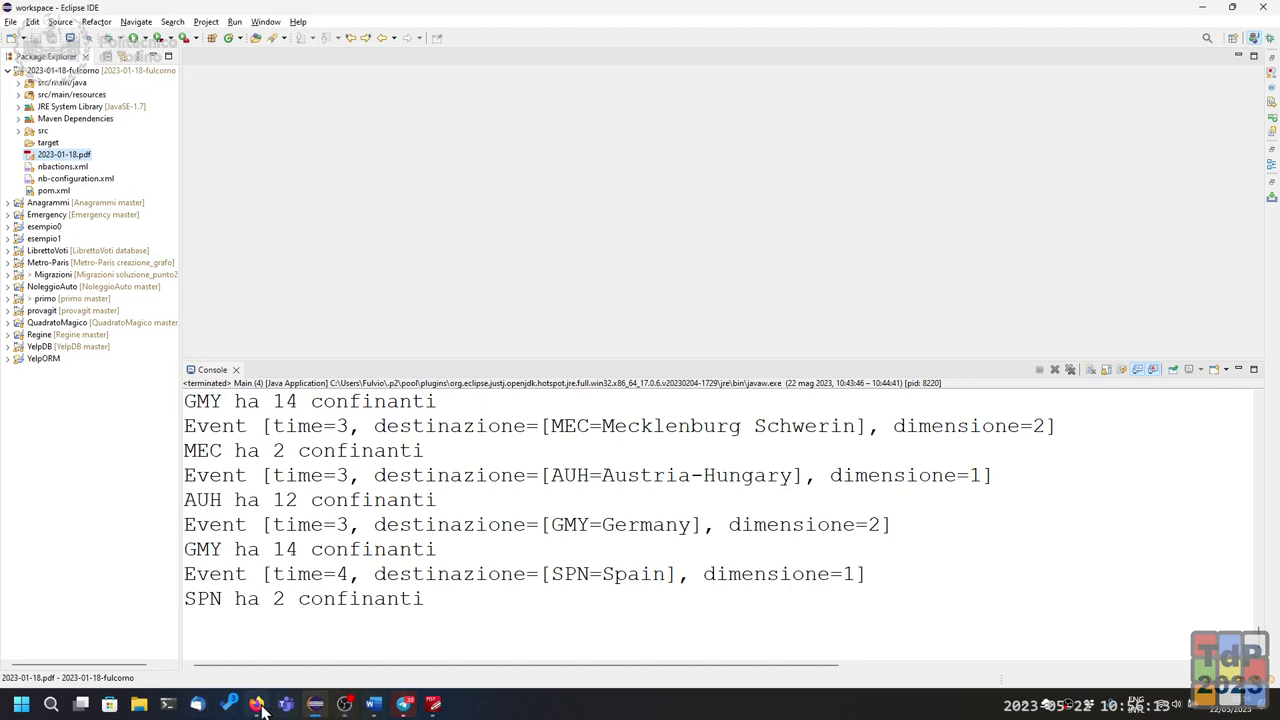
- Review the GitHub repository's file list in Firefox with the clone options dismissed, check the exam PDF, and return to Eclipse
mouse_move(262, 708)
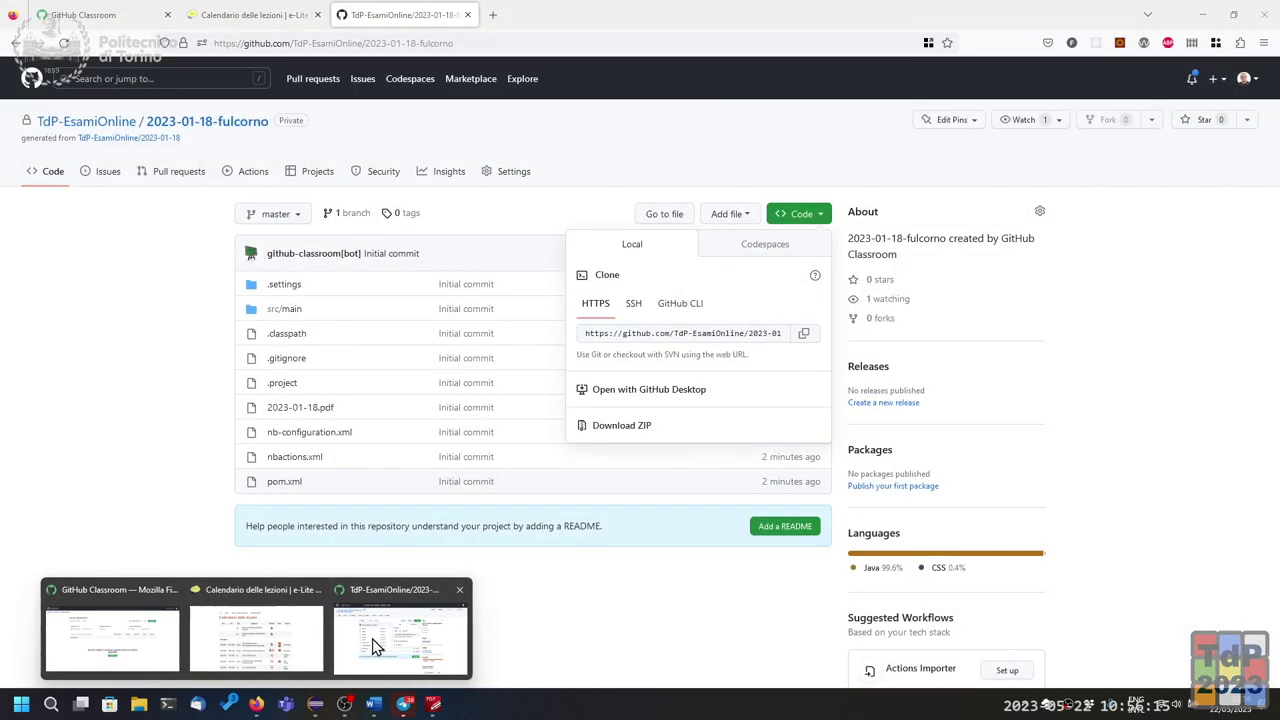
left_click(375, 645)
left_click(369, 618)
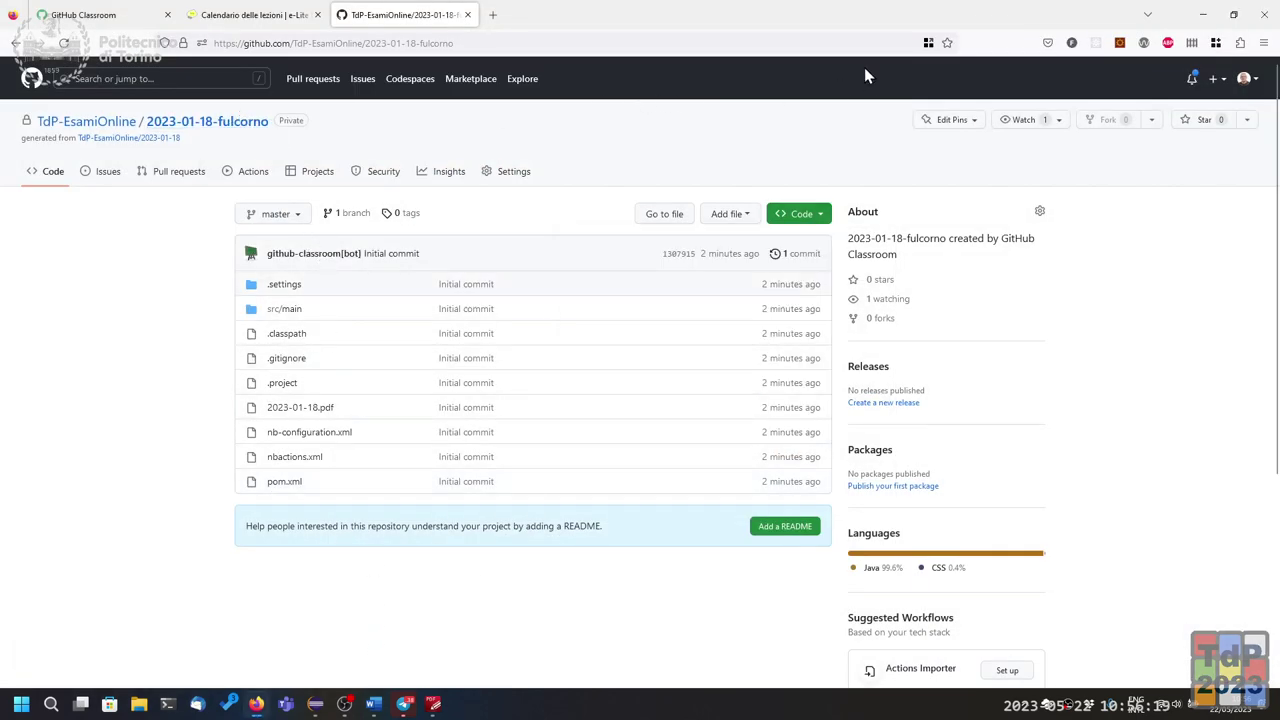
left_click(1206, 16)
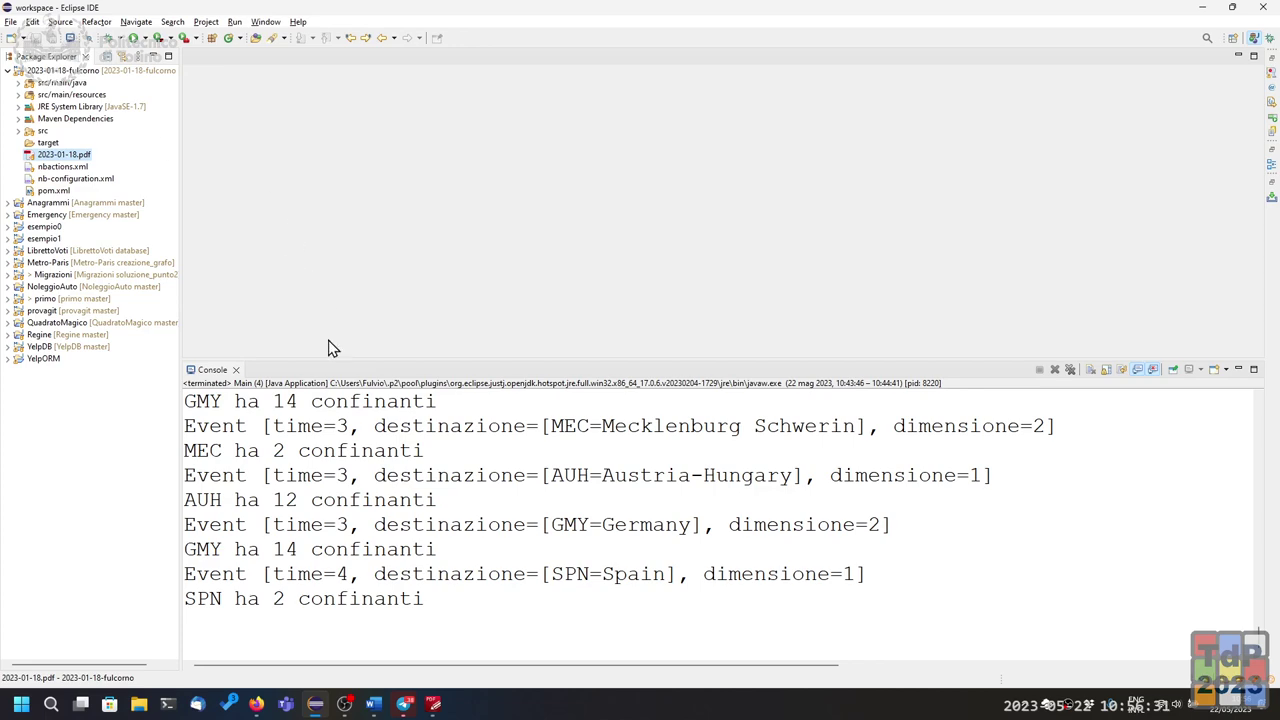
left_click(434, 705)
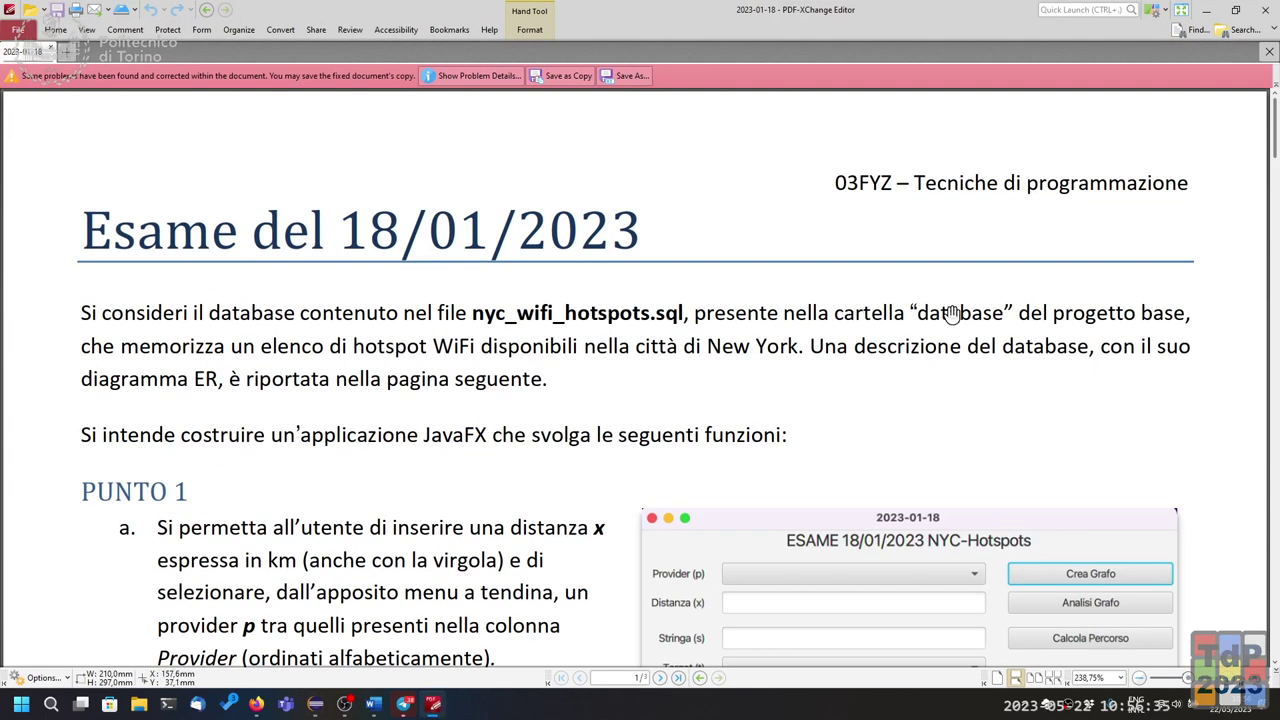
key("alt+Tab")
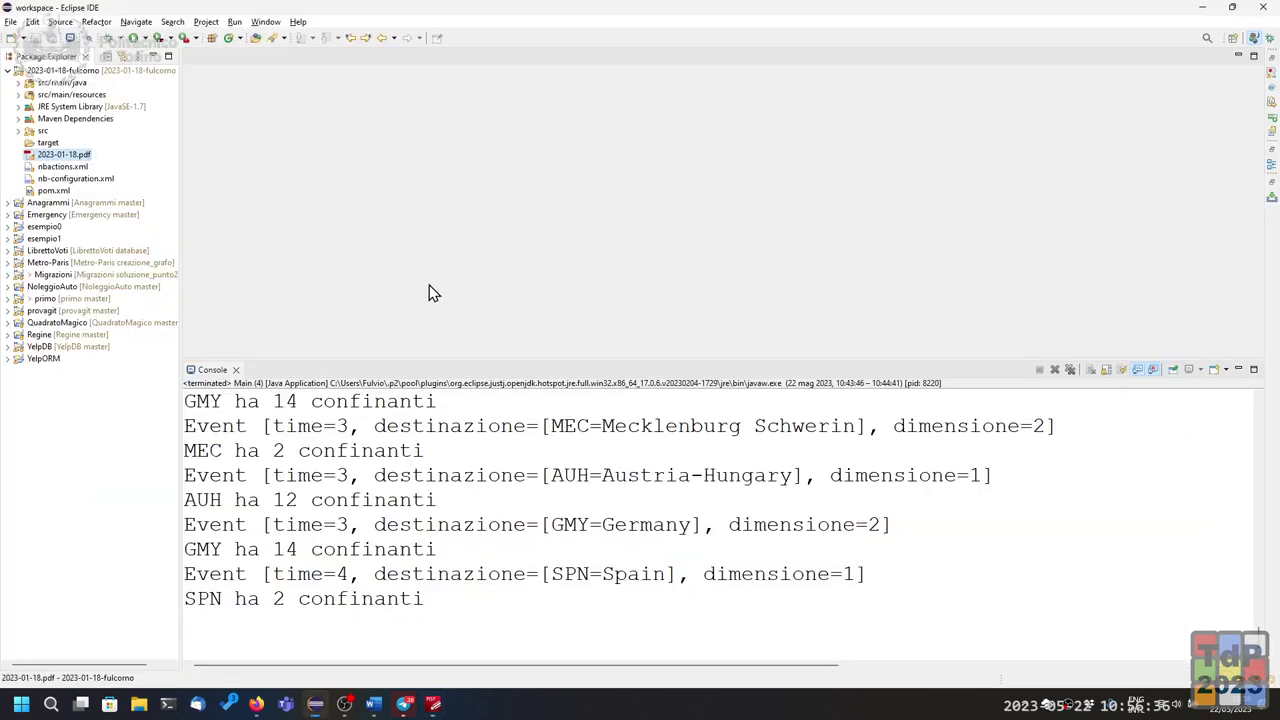
- Expand src/main/java in the exam project to show the Java files in its packages
left_click(19, 134)
left_click(19, 134)
left_click(19, 83)
left_click(19, 83)
left_click(19, 83)
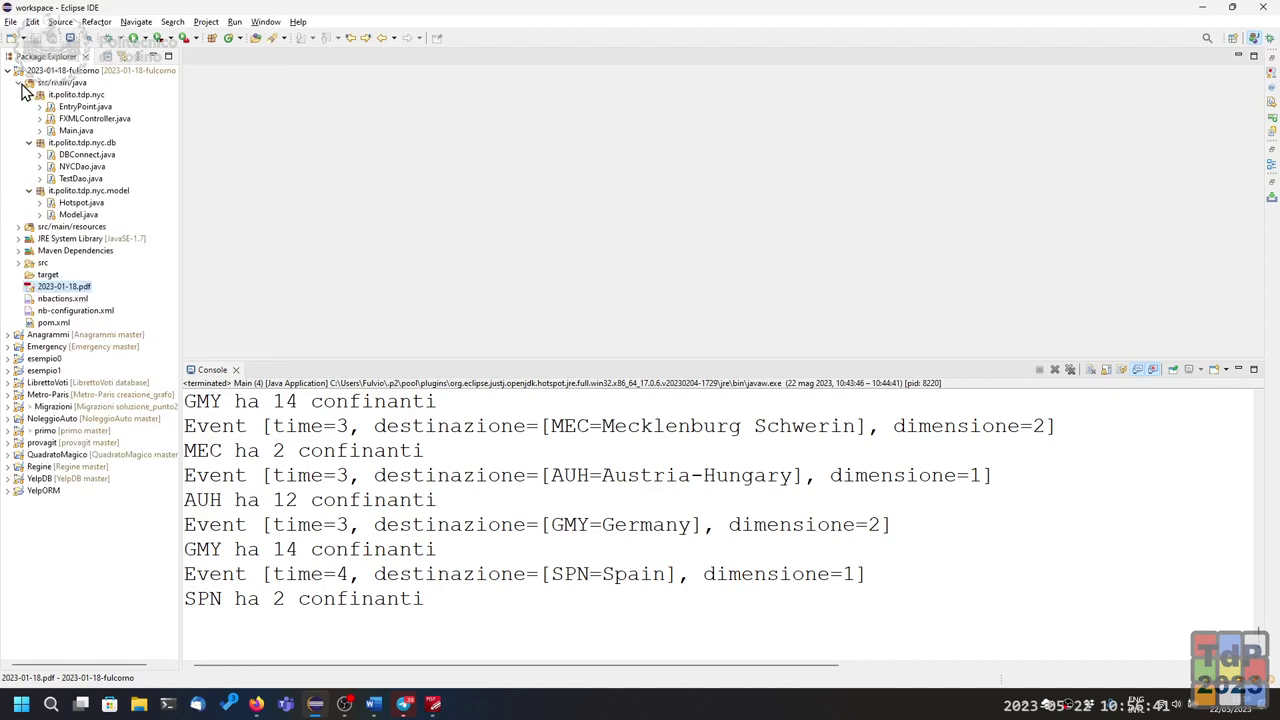
left_click(22, 85)
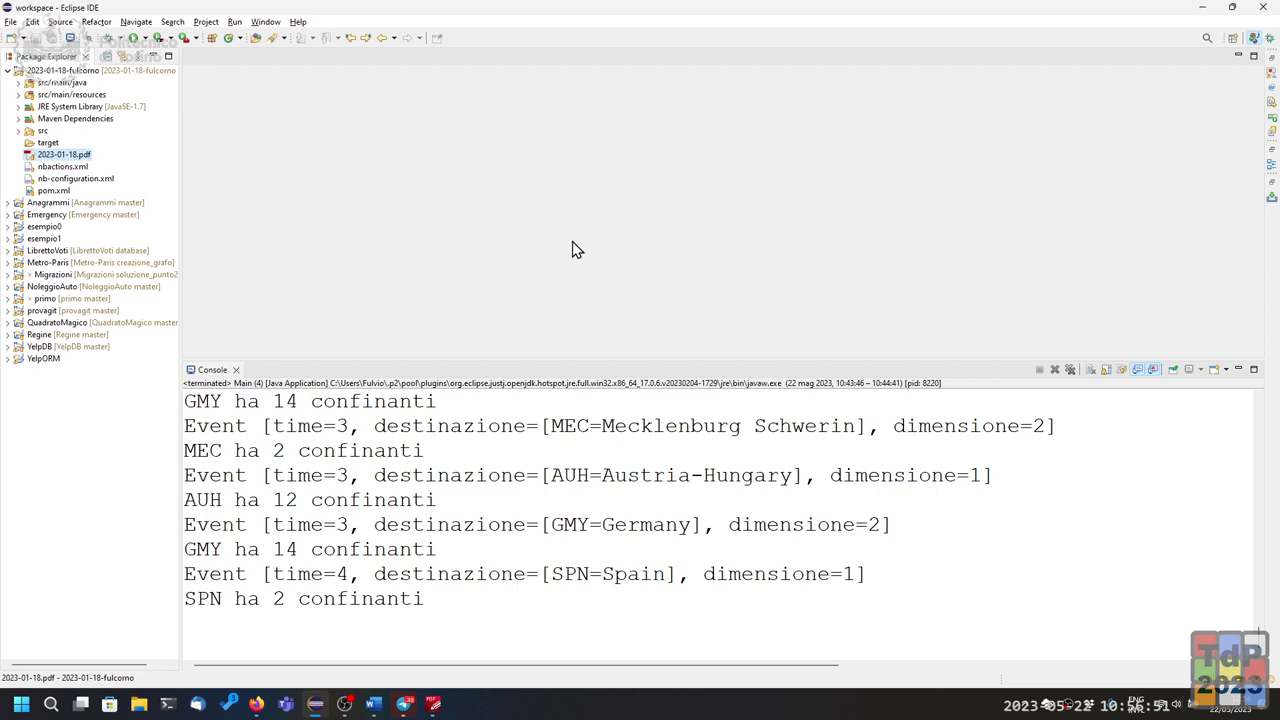
left_click(19, 83)
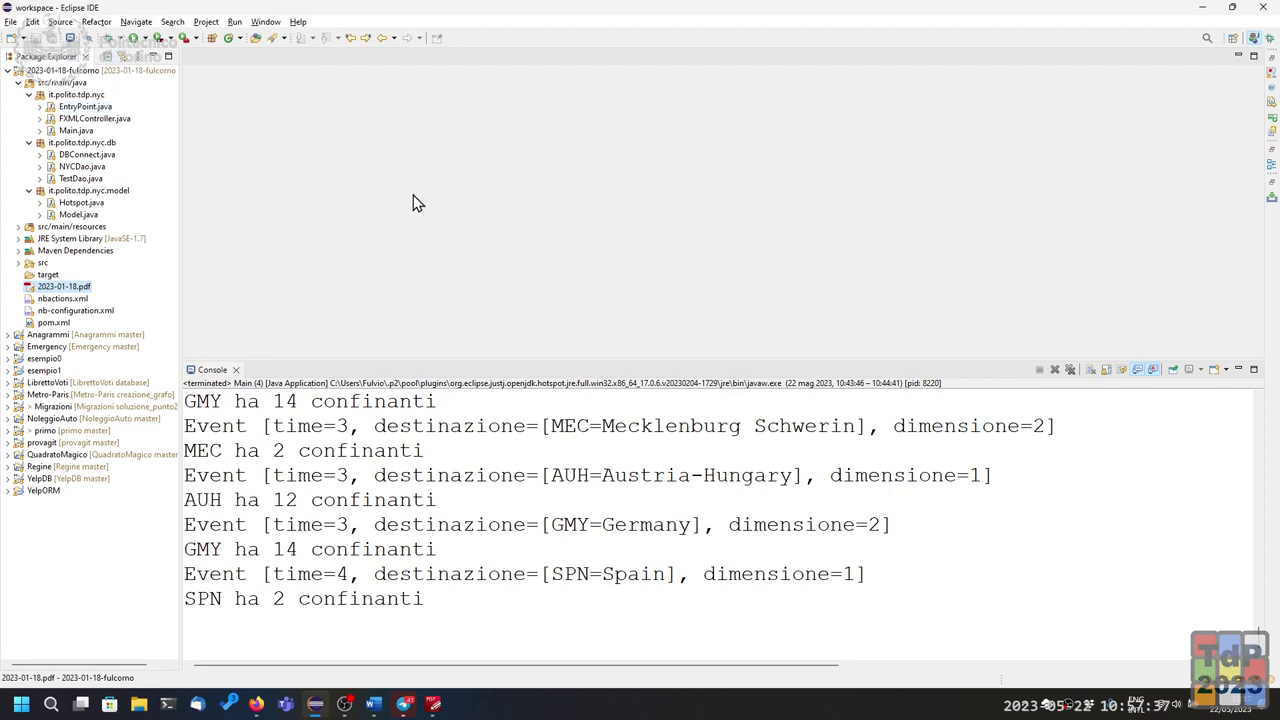
- Switch to Firefox and open the Esame page of the Tecniche di Programmazione course from the lesson calendar
key("alt+Tab")
key("alt+Tab")
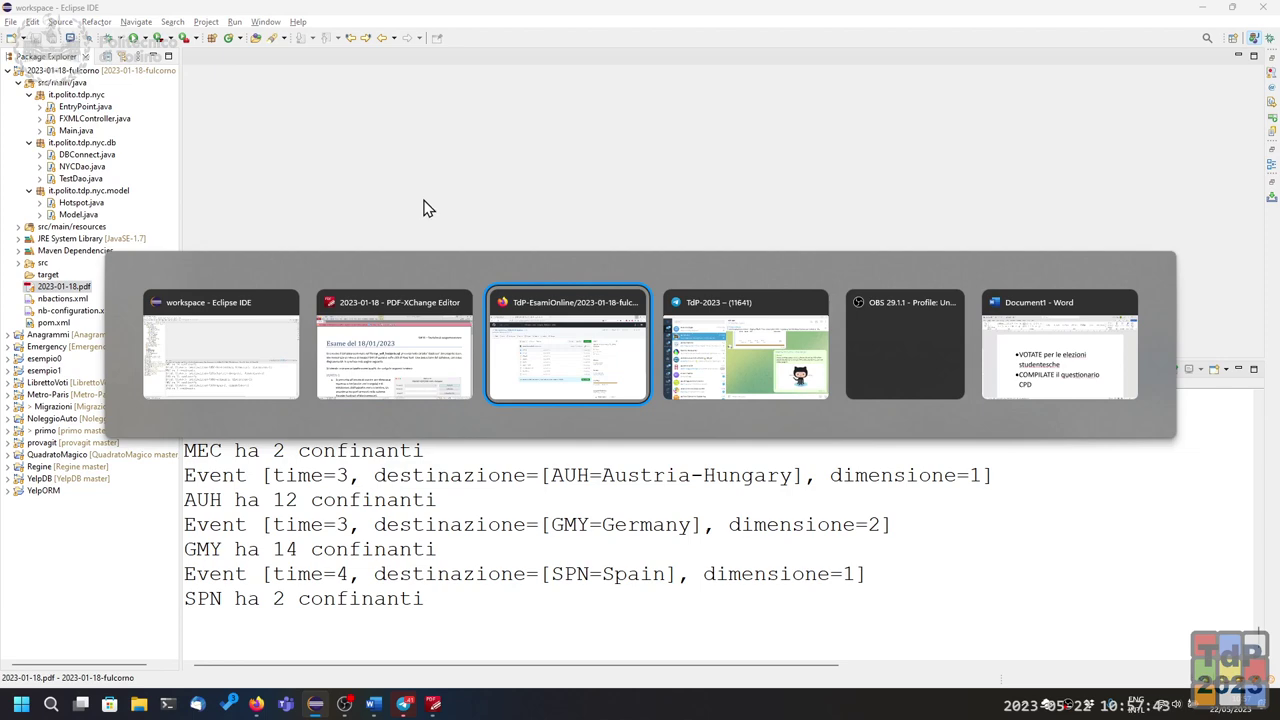
key("alt+Tab")
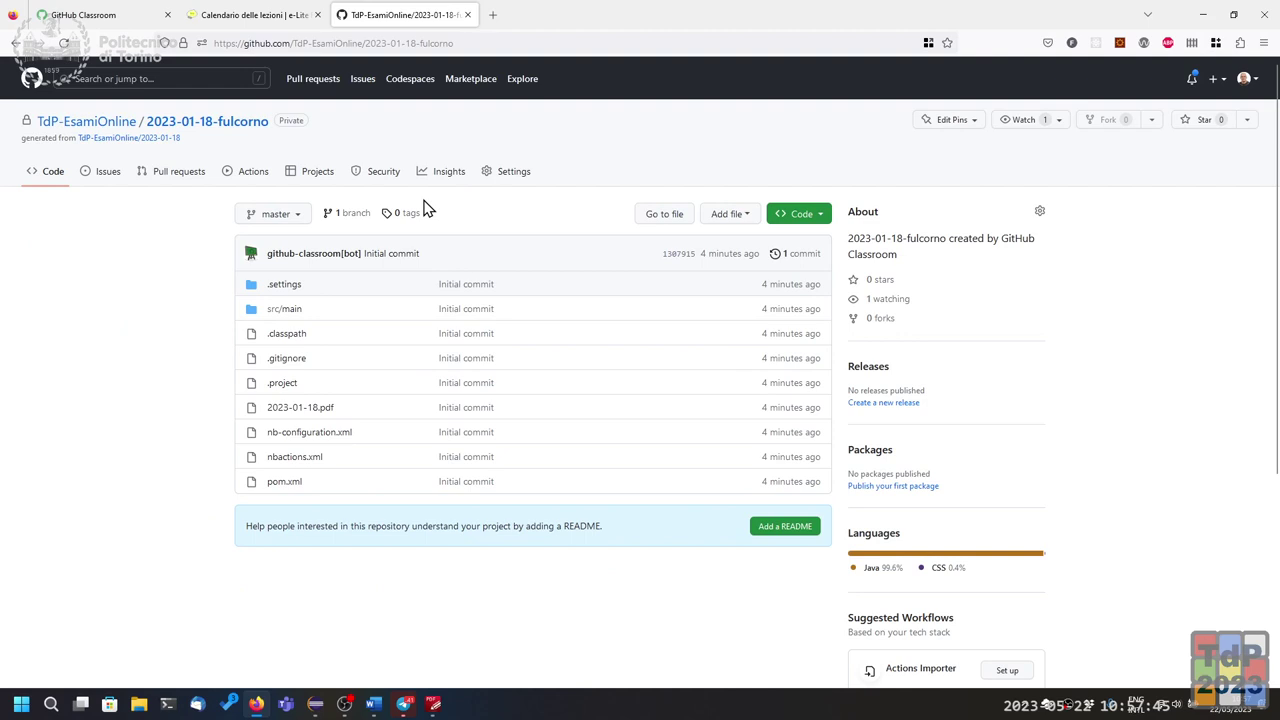
left_click(283, 22)
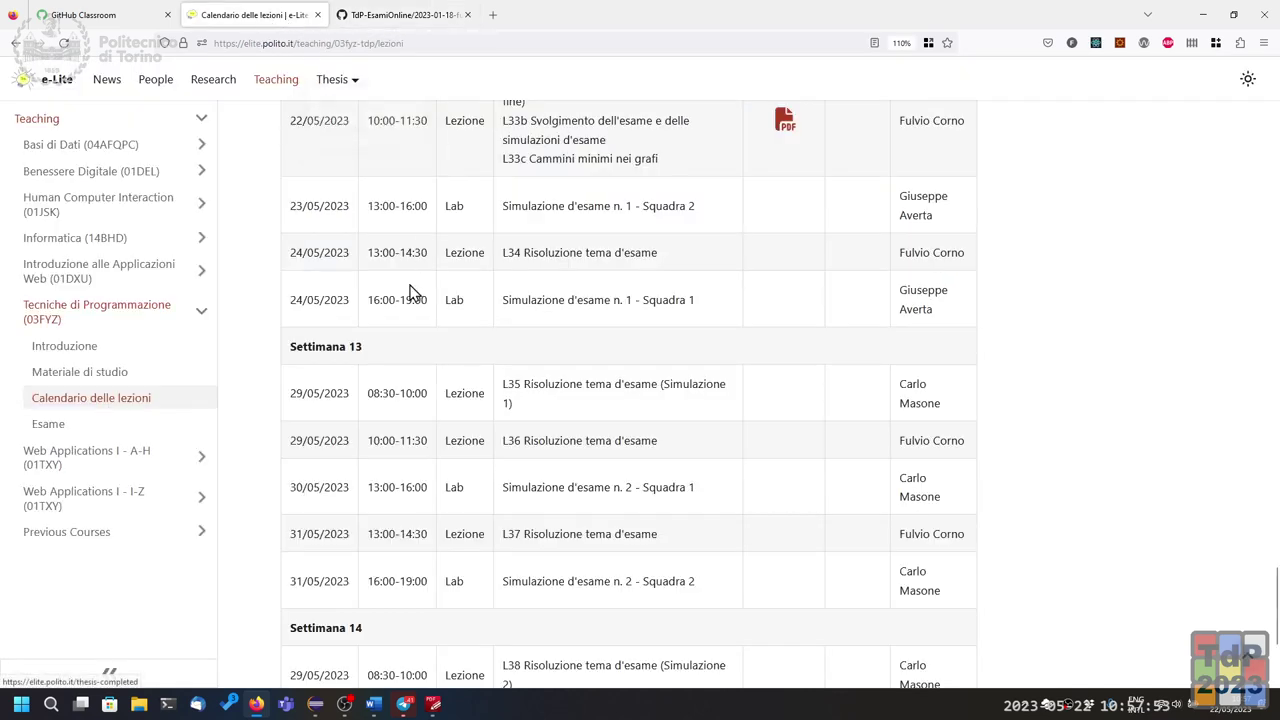
scroll(307, 515, "down", 1)
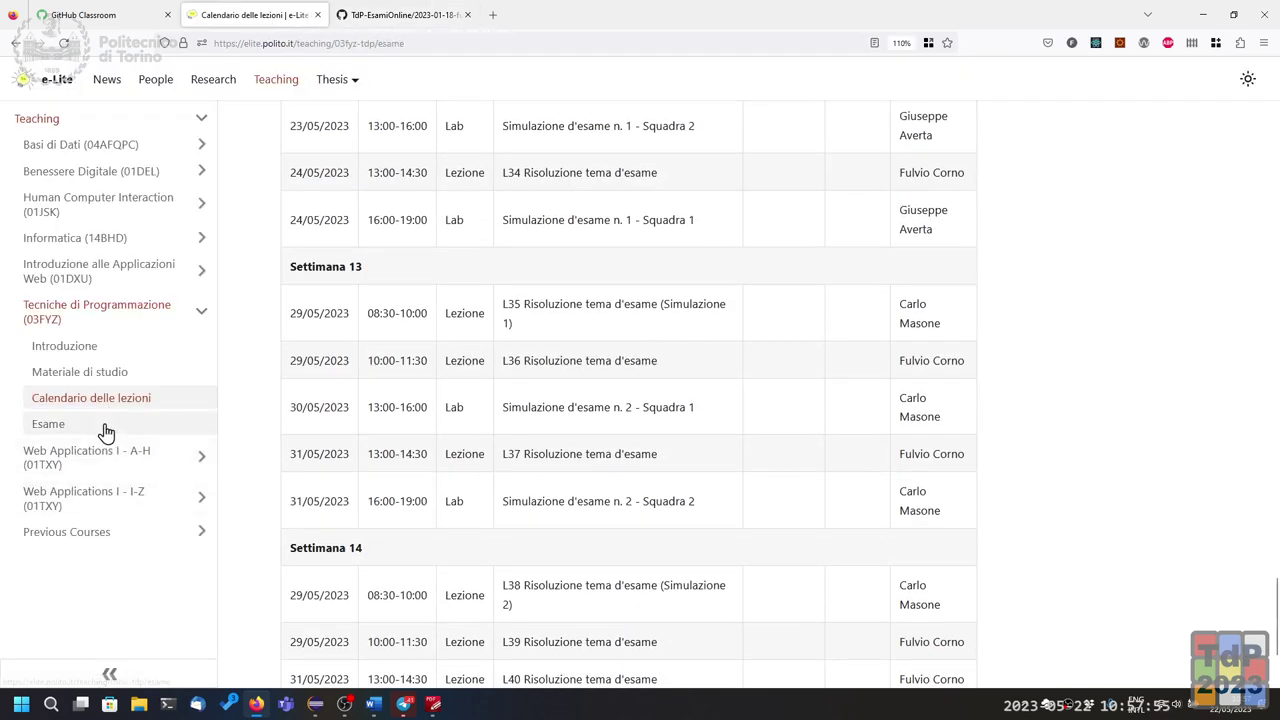
left_click(105, 428)
- Zoom the Esame page to 180% and examine the Svolgimento dell'esame flowchart, highlighting the "Svolgimento 2 ore" box
scroll(576, 405, "down", 3)
scroll(717, 405, "down", 3)
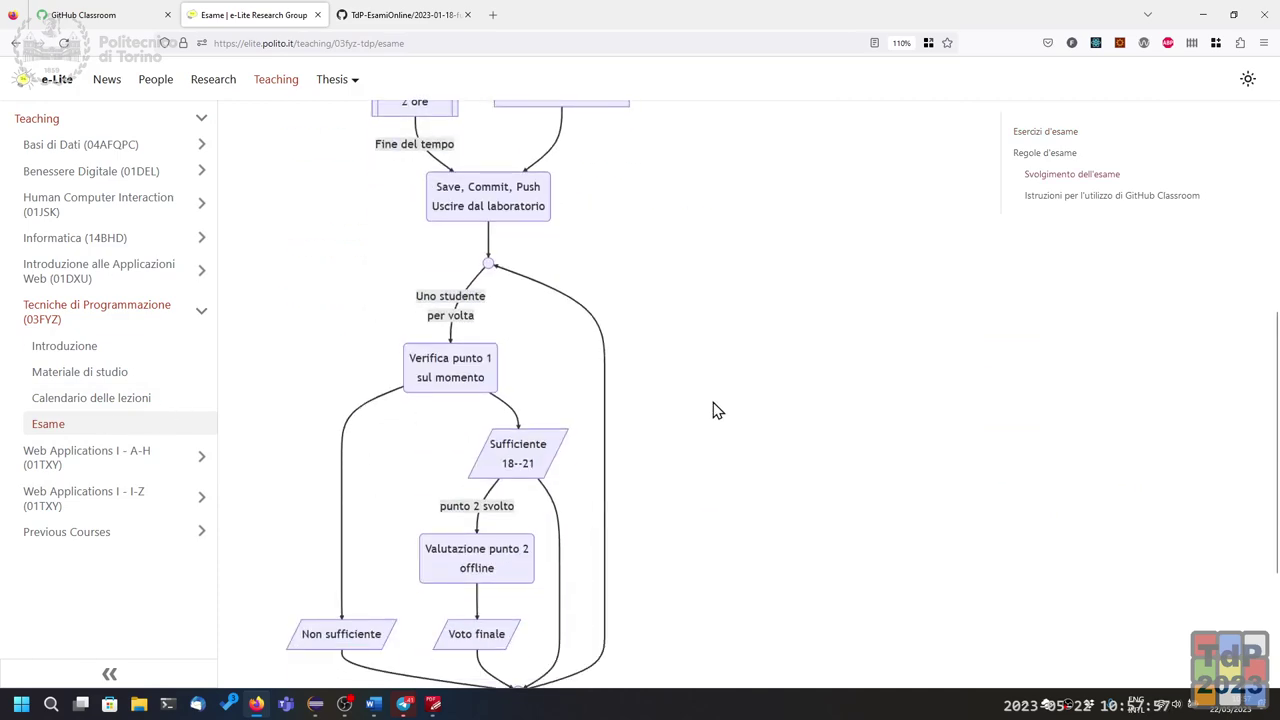
scroll(720, 408, "up", 4, "ctrl")
scroll(708, 410, "up", 5)
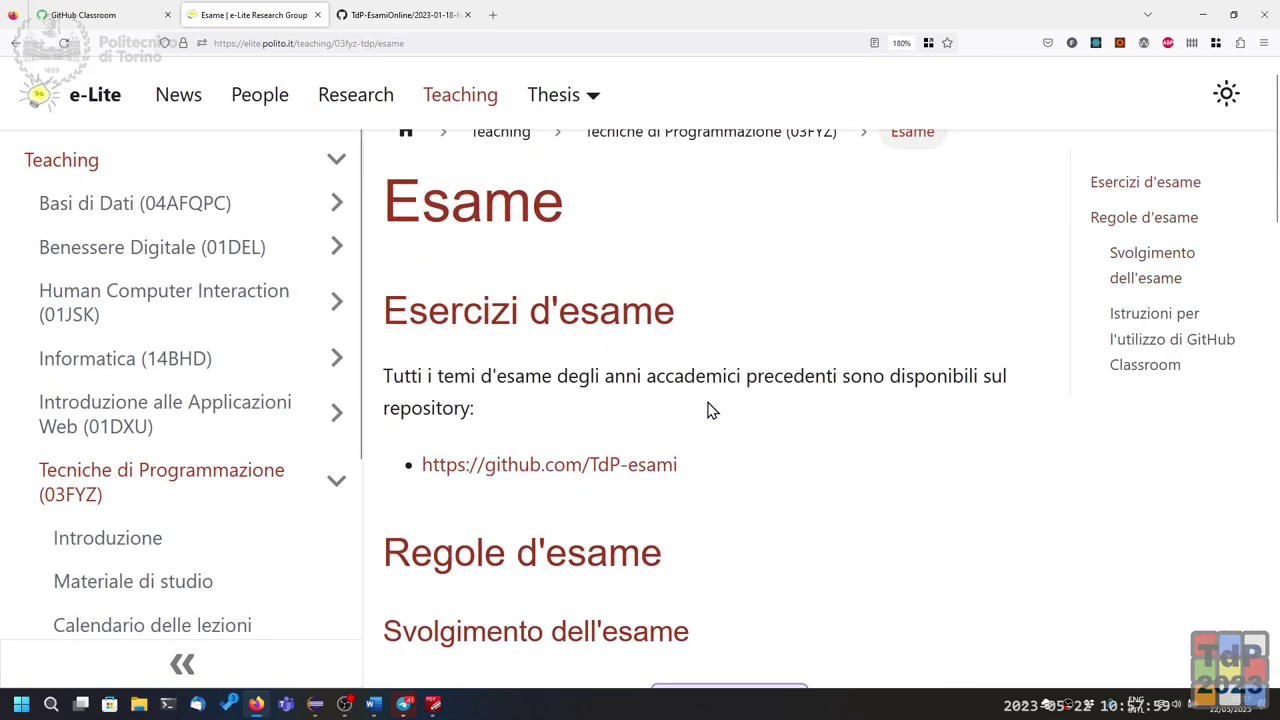
scroll(708, 409, "down", 5)
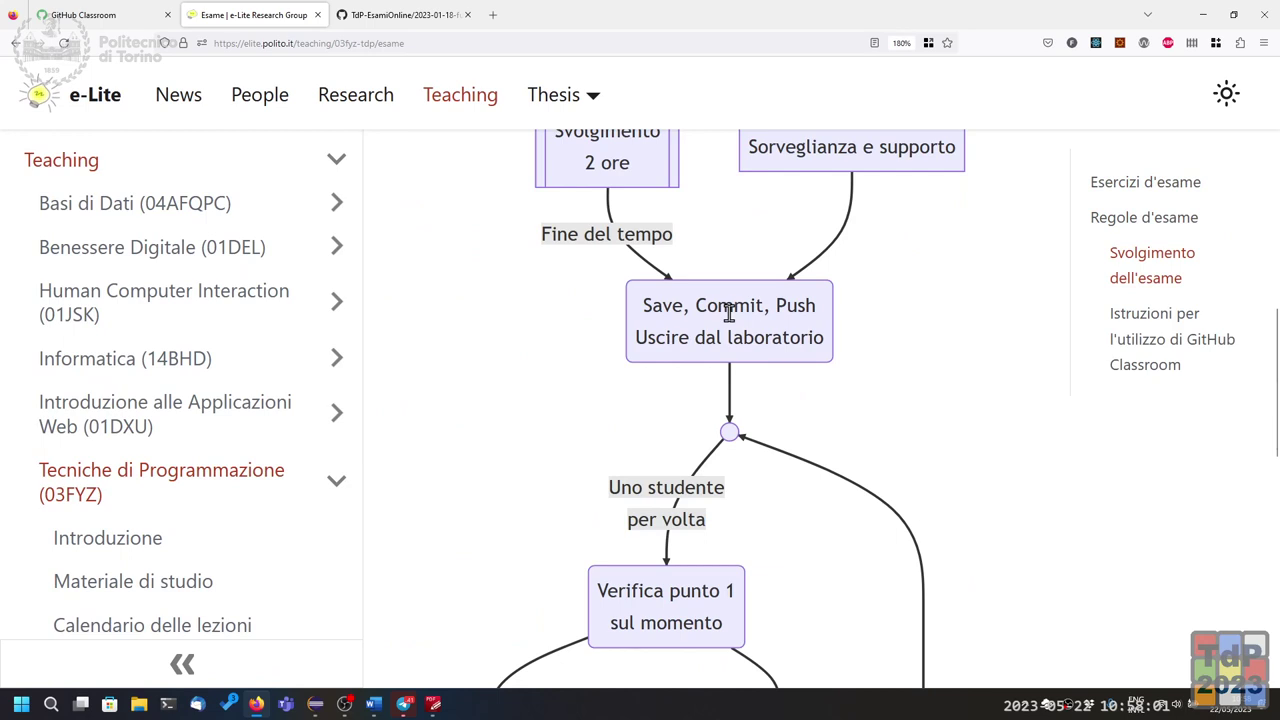
scroll(728, 309, "down", 2)
scroll(728, 320, "up", 4)
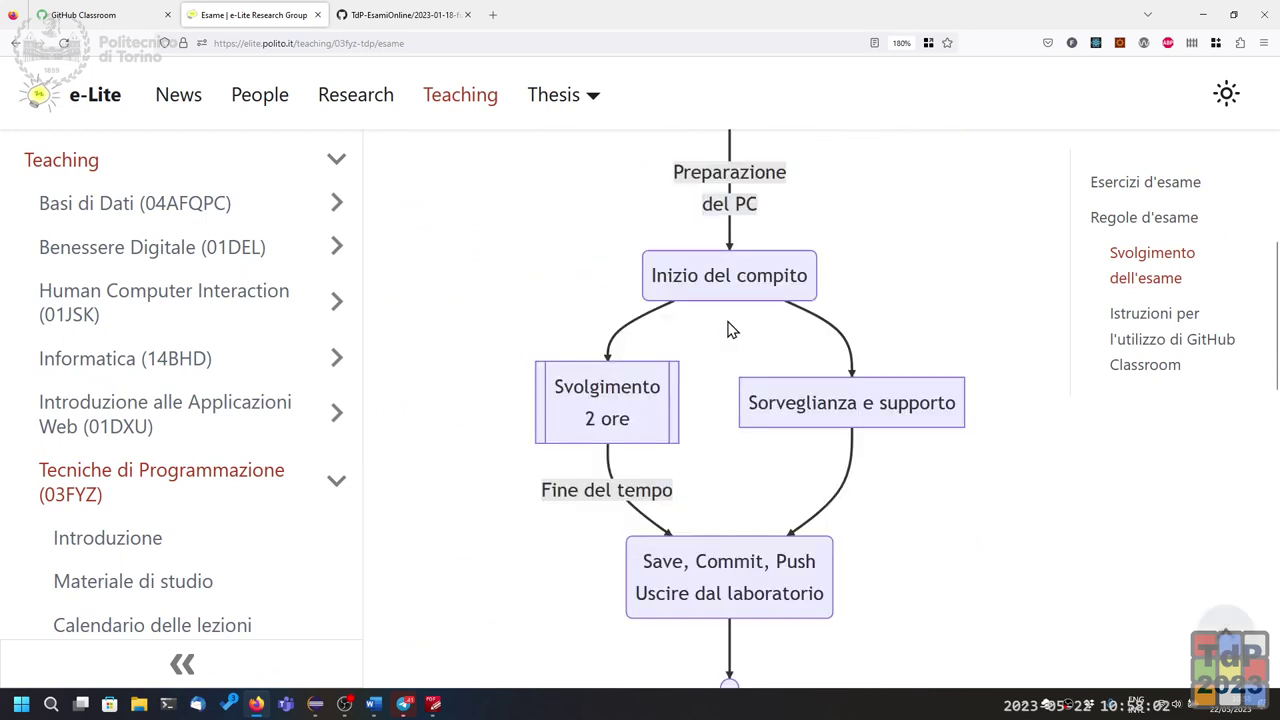
triple_click(600, 389)
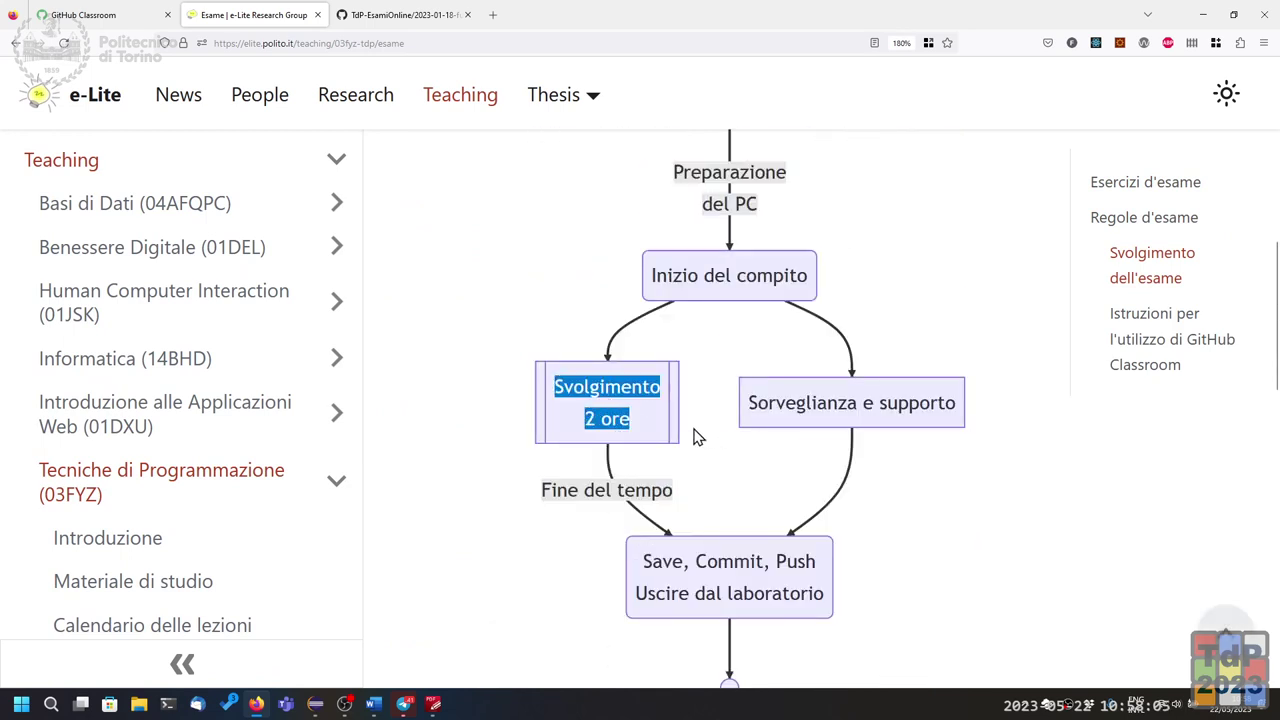